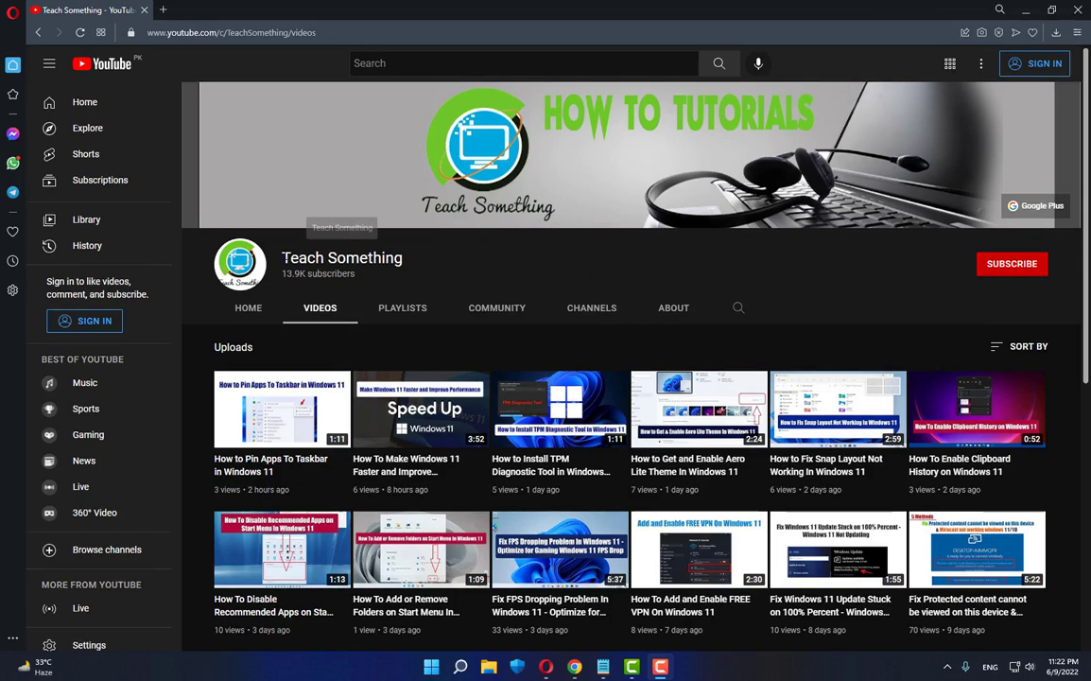
- Highlight the channel name, then hide the Notepad note to reveal the channel page
{"action": "left_click_drag", "start_coordinate": [280, 251], "coordinate": [359, 274]}
{"action": "left_click", "coordinate": [520, 269]}
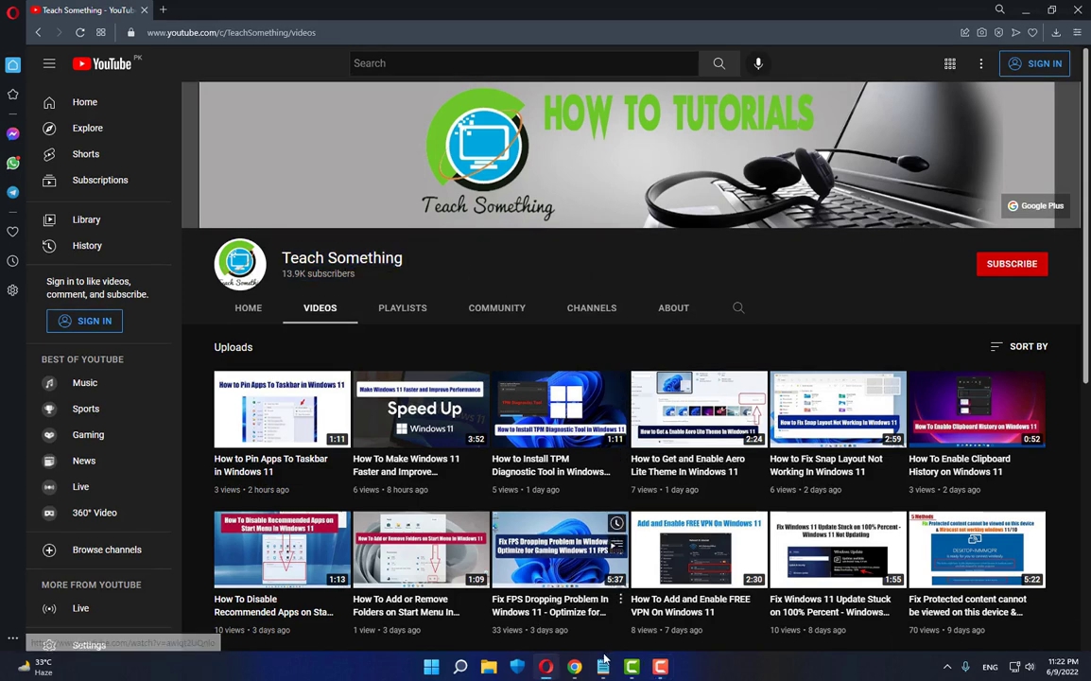
{"action": "key", "text": "alt+Tab"}
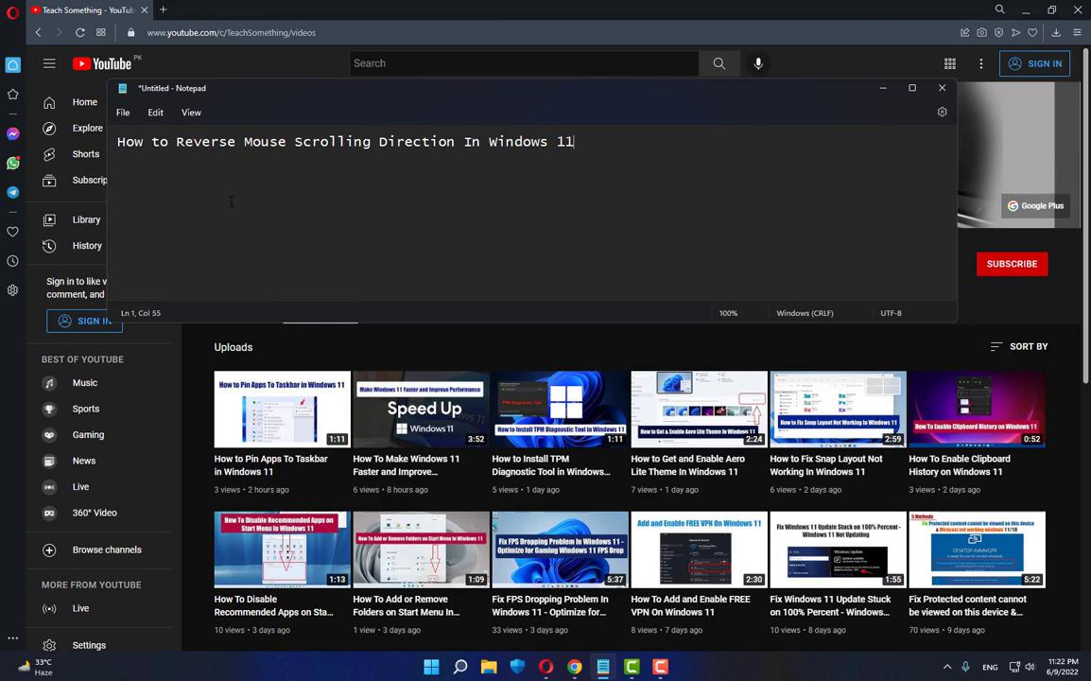
{"action": "left_click", "coordinate": [882, 87]}
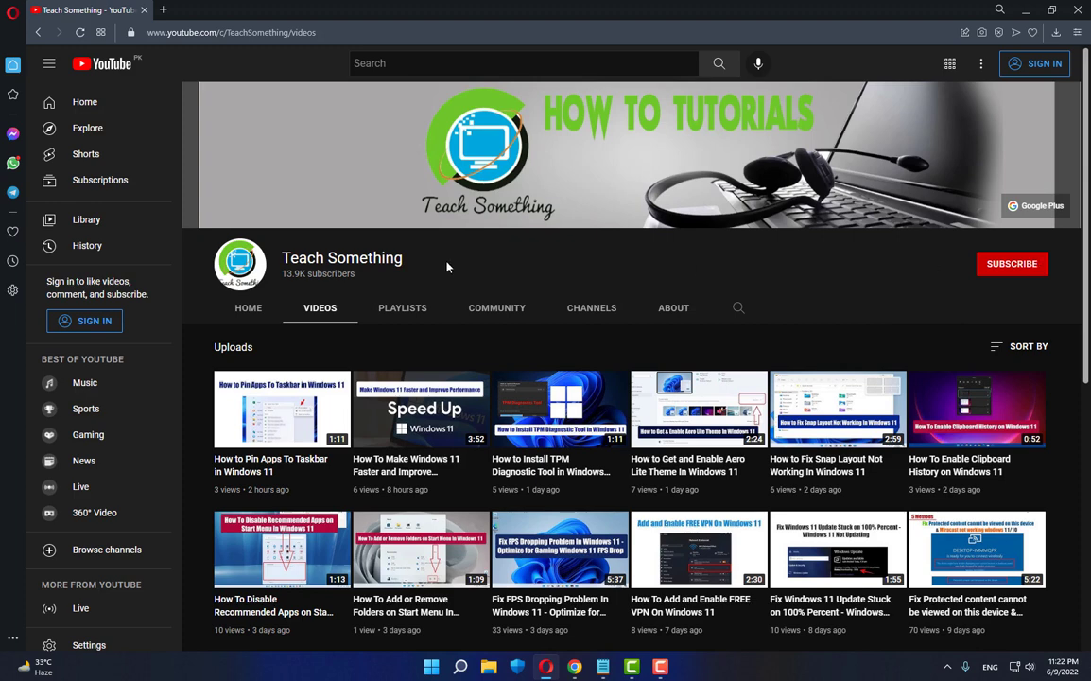
- Search 'Devic' in Windows Search and open Device Manager from the results
{"action": "left_click", "coordinate": [460, 667]}
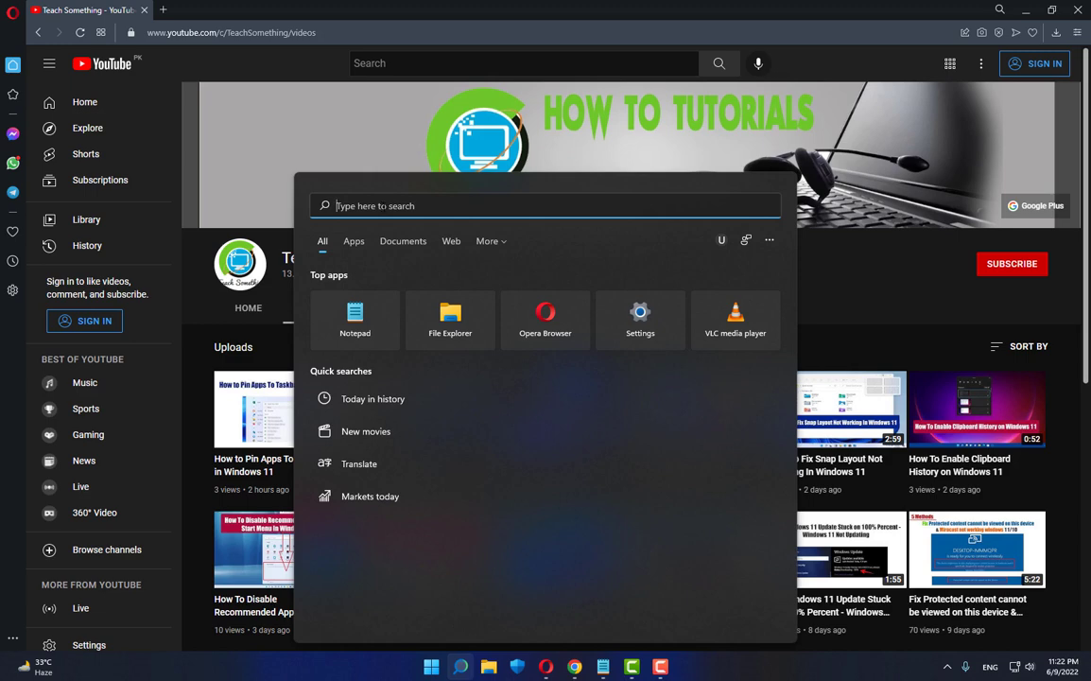
{"action": "type", "text": "Devic"}
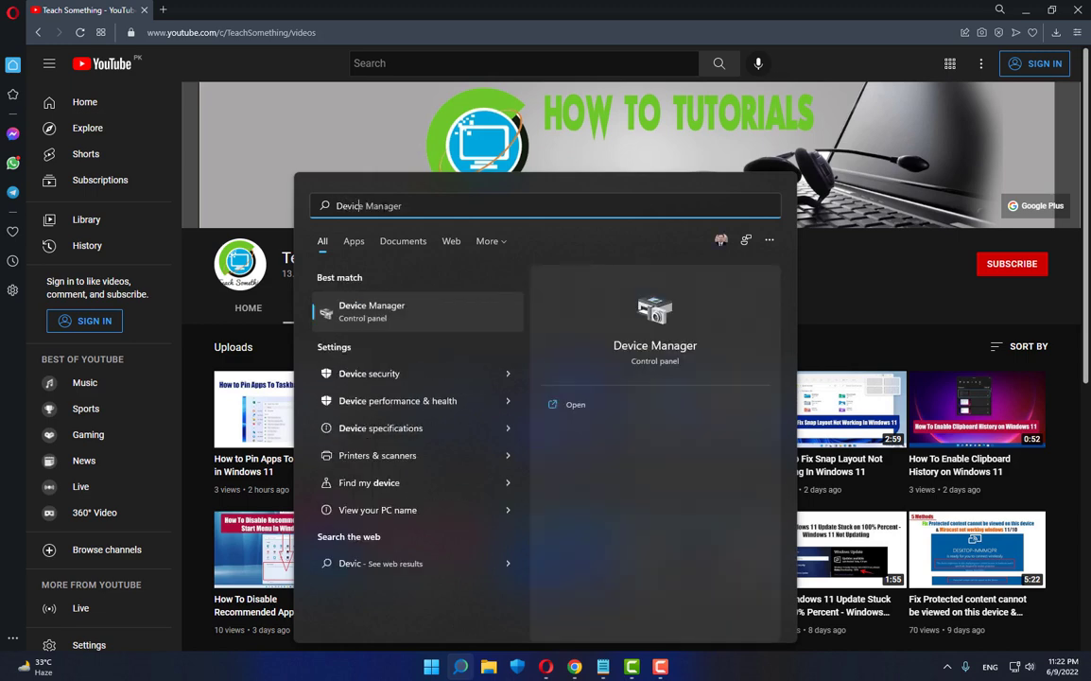
{"action": "left_click", "coordinate": [359, 311]}
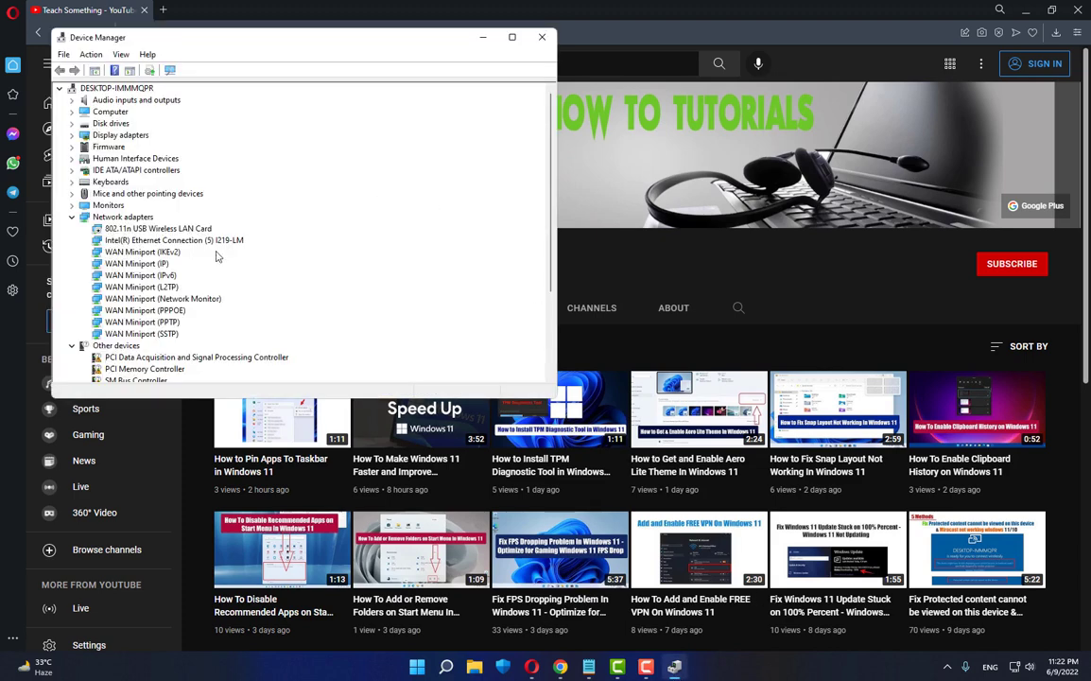
- Collapse Network adapters and Other devices, expand Mice, and right-click HID-compliant mouse
{"action": "left_click_drag", "start_coordinate": [374, 38], "coordinate": [525, 45]}
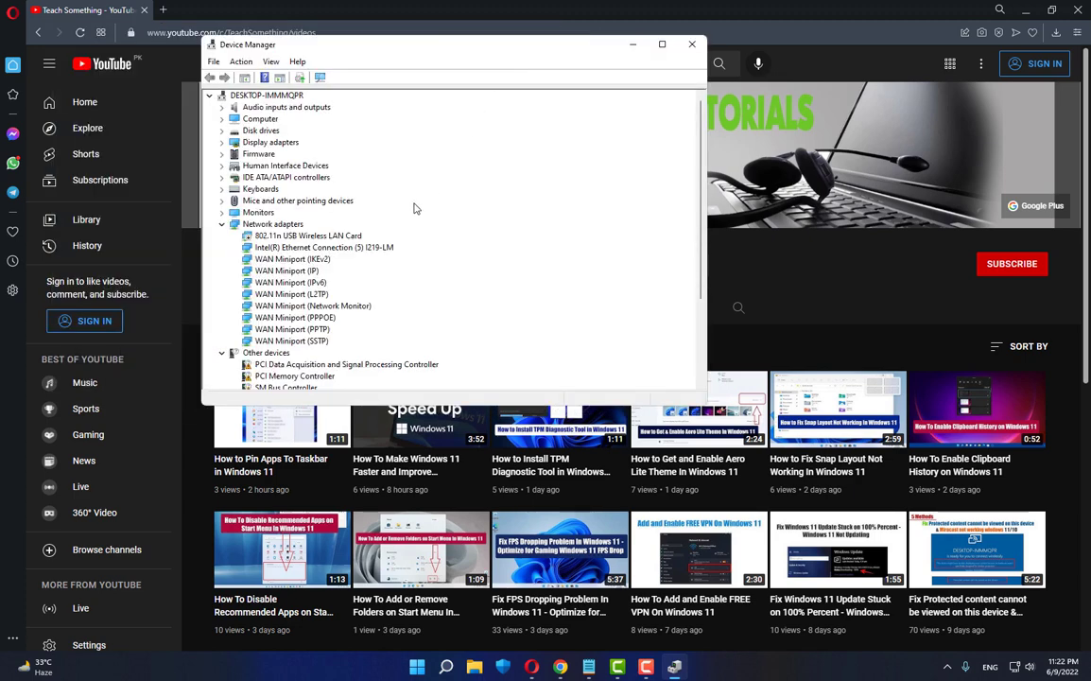
{"action": "left_click", "coordinate": [221, 224]}
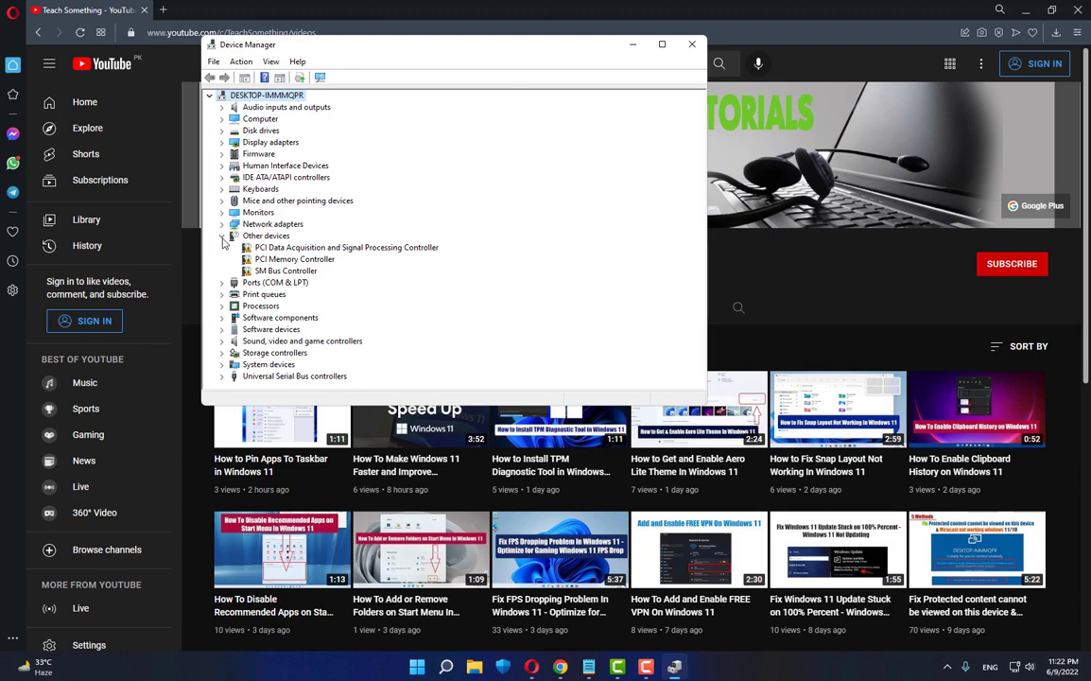
{"action": "left_click", "coordinate": [222, 237]}
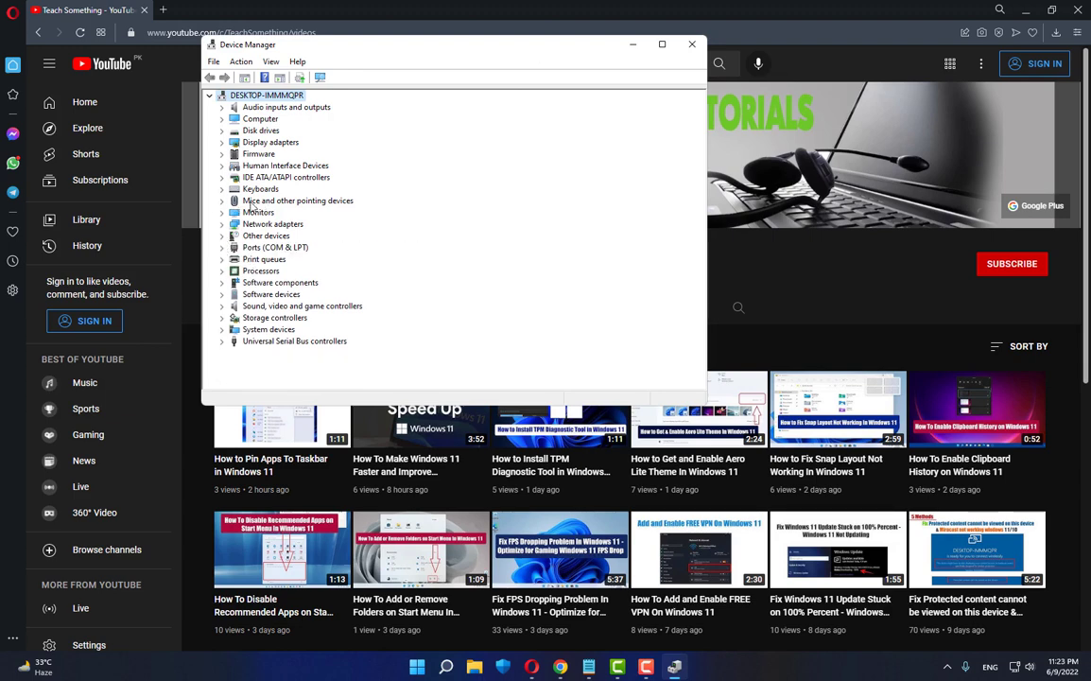
{"action": "left_click", "coordinate": [222, 200]}
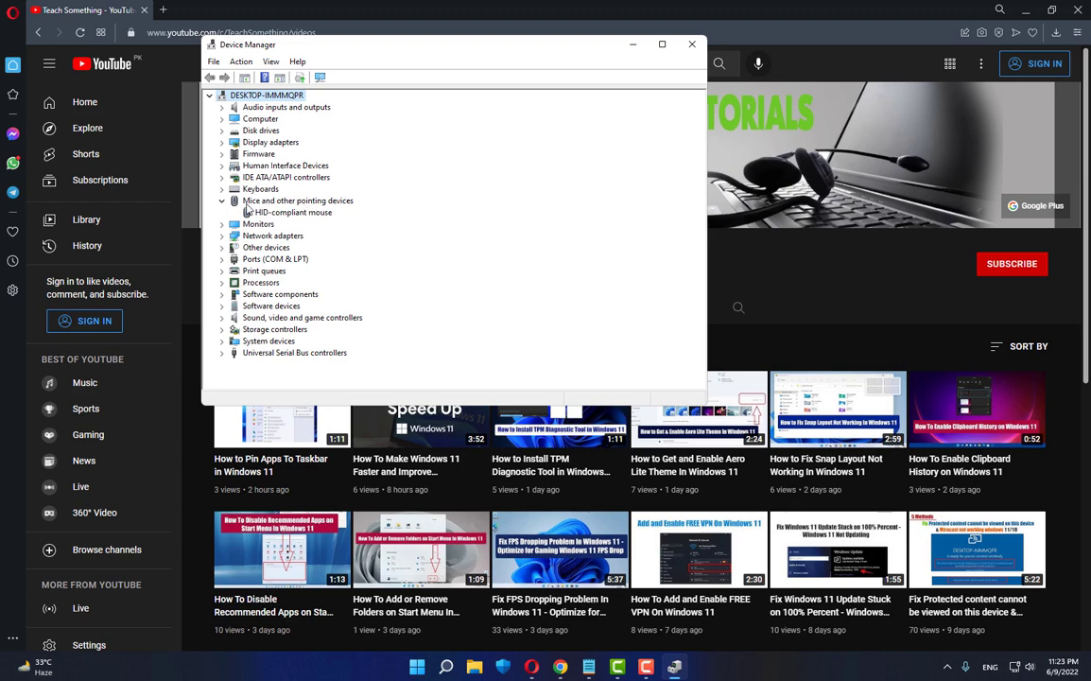
{"action": "left_click", "coordinate": [302, 201]}
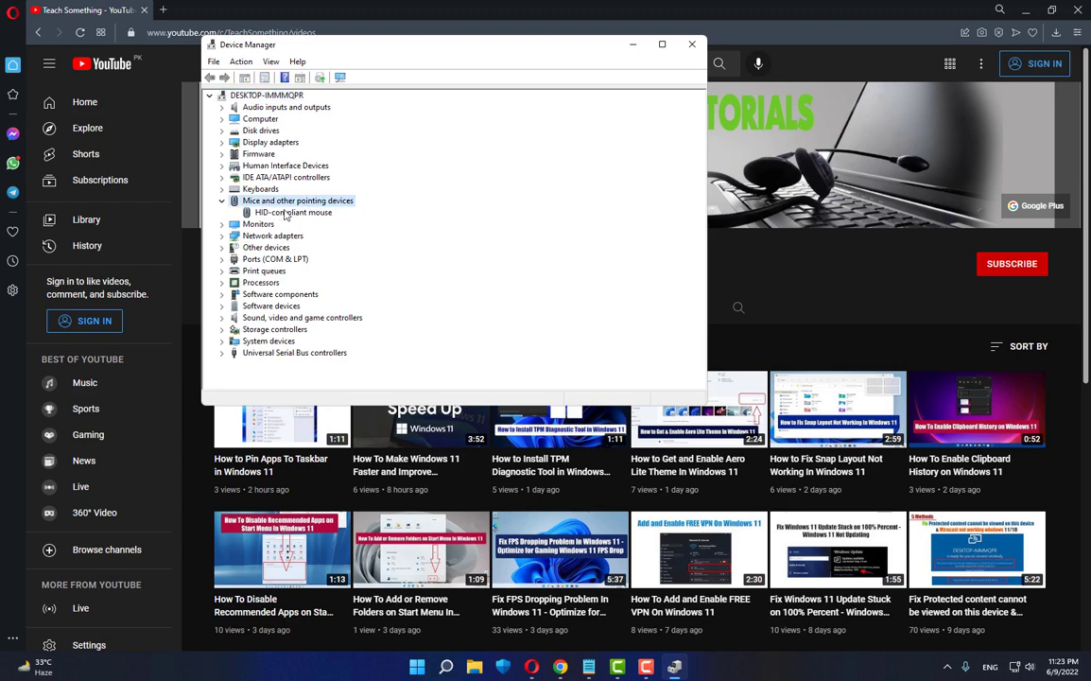
{"action": "left_click", "coordinate": [281, 213]}
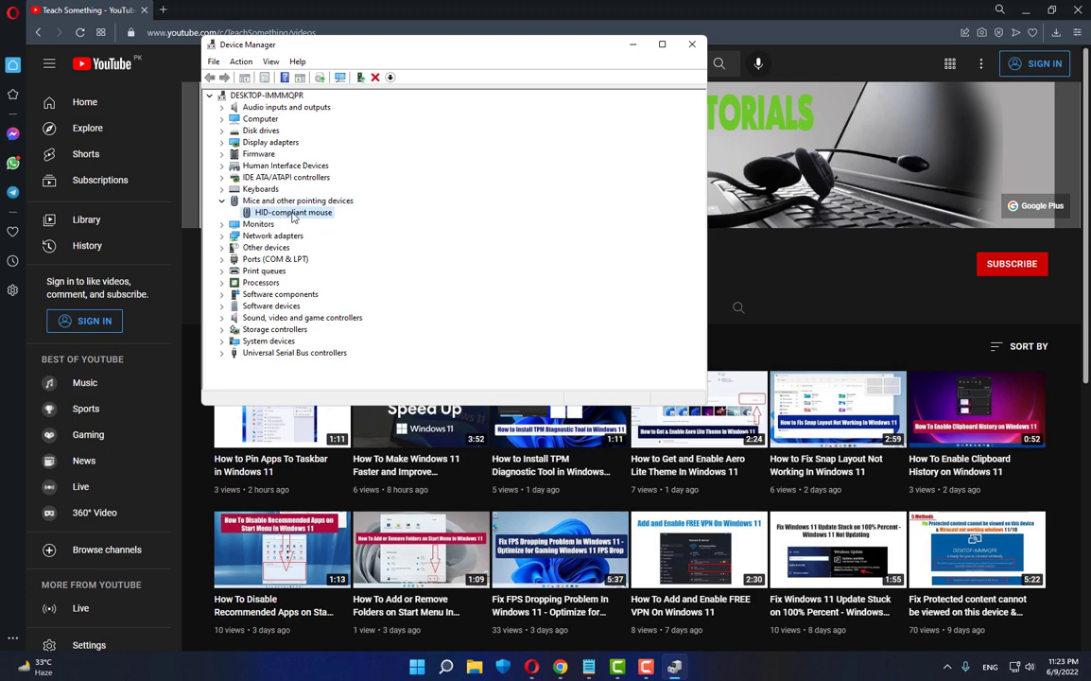
{"action": "right_click", "coordinate": [293, 217]}
- Show the HID-compliant mouse's Device instance path HID\VID_046D&PID_C05A\7&351569F&0&0000 on Details
{"action": "left_click", "coordinate": [350, 288]}
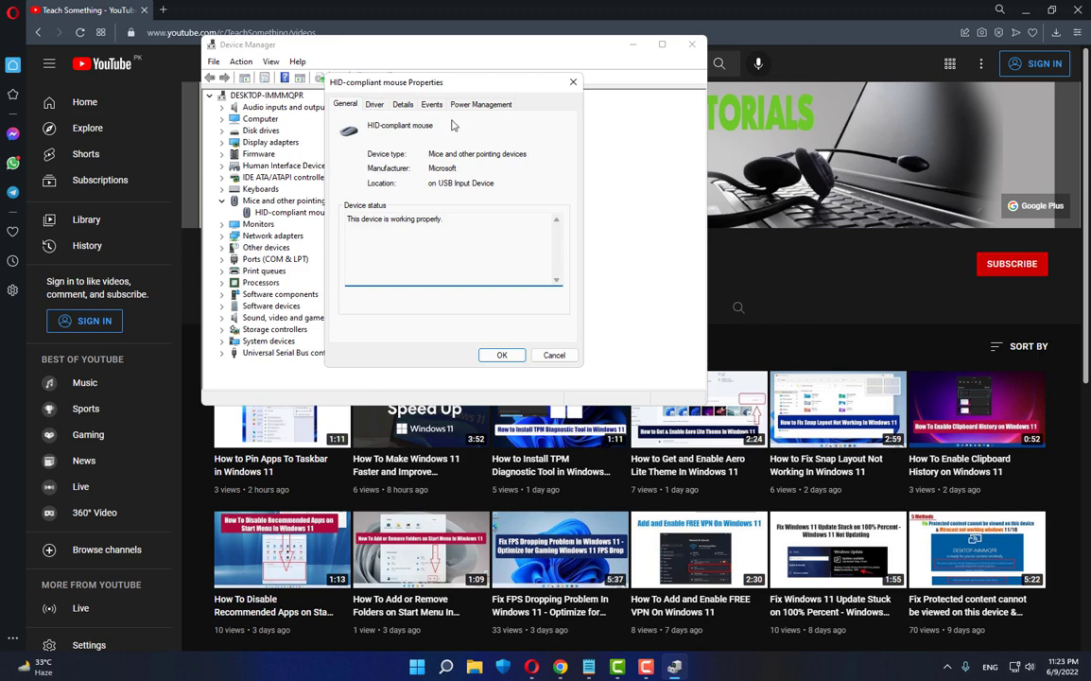
{"action": "left_click", "coordinate": [374, 104]}
{"action": "left_click", "coordinate": [403, 105]}
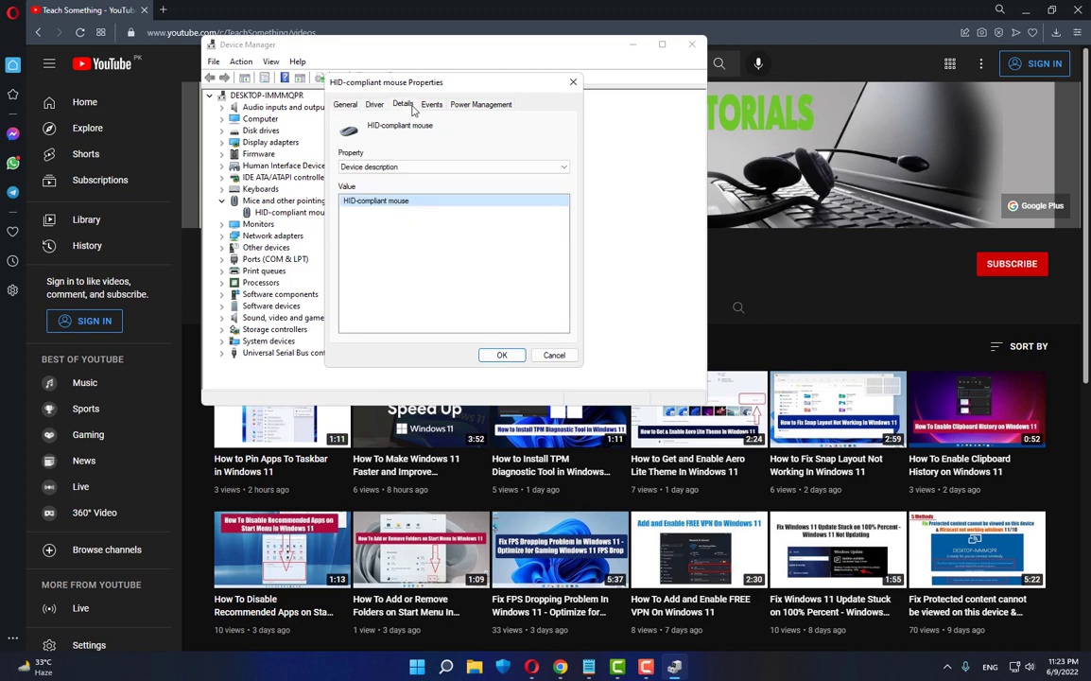
{"action": "left_click", "coordinate": [402, 167]}
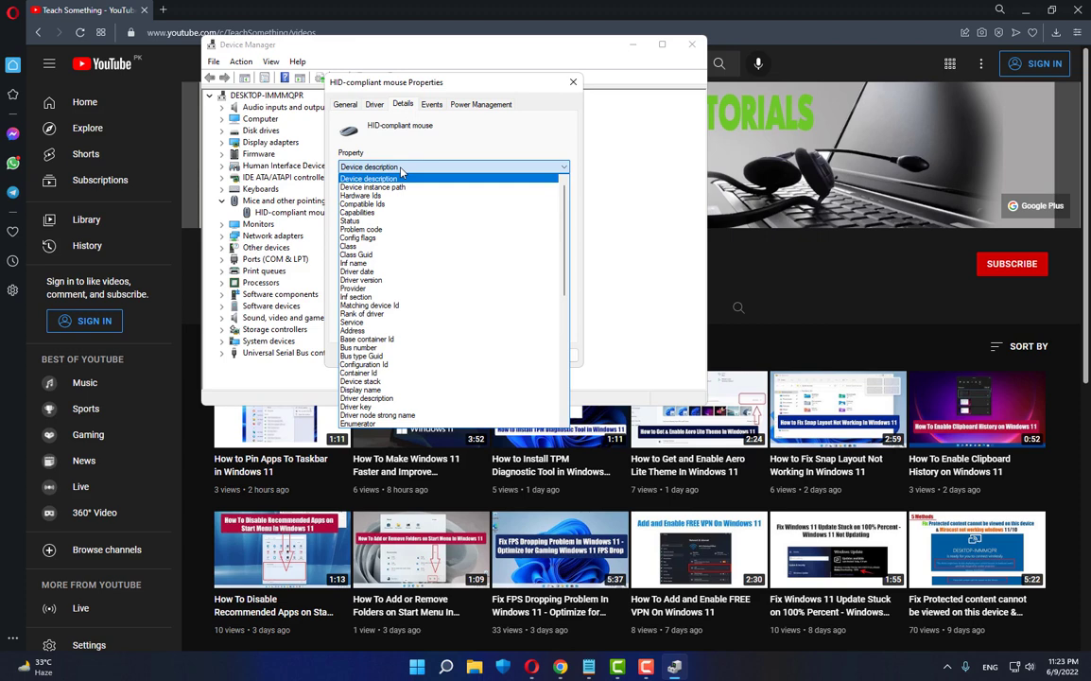
{"action": "left_click", "coordinate": [379, 188]}
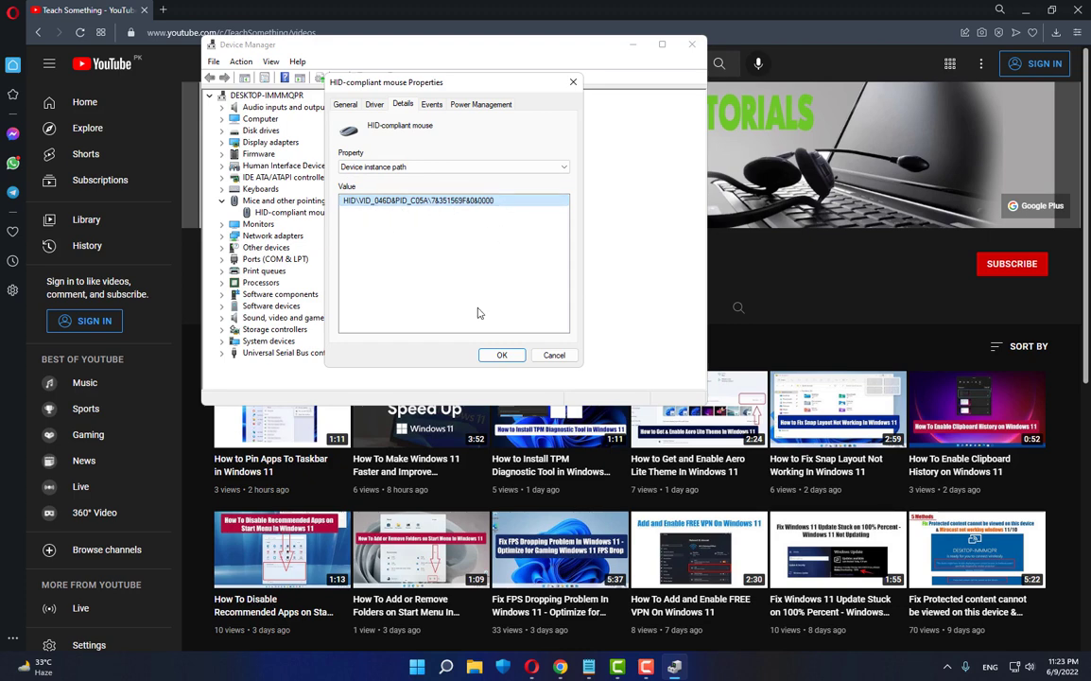
- Search 'rege' and run Registry Editor as administrator
{"action": "key", "text": "super+s"}
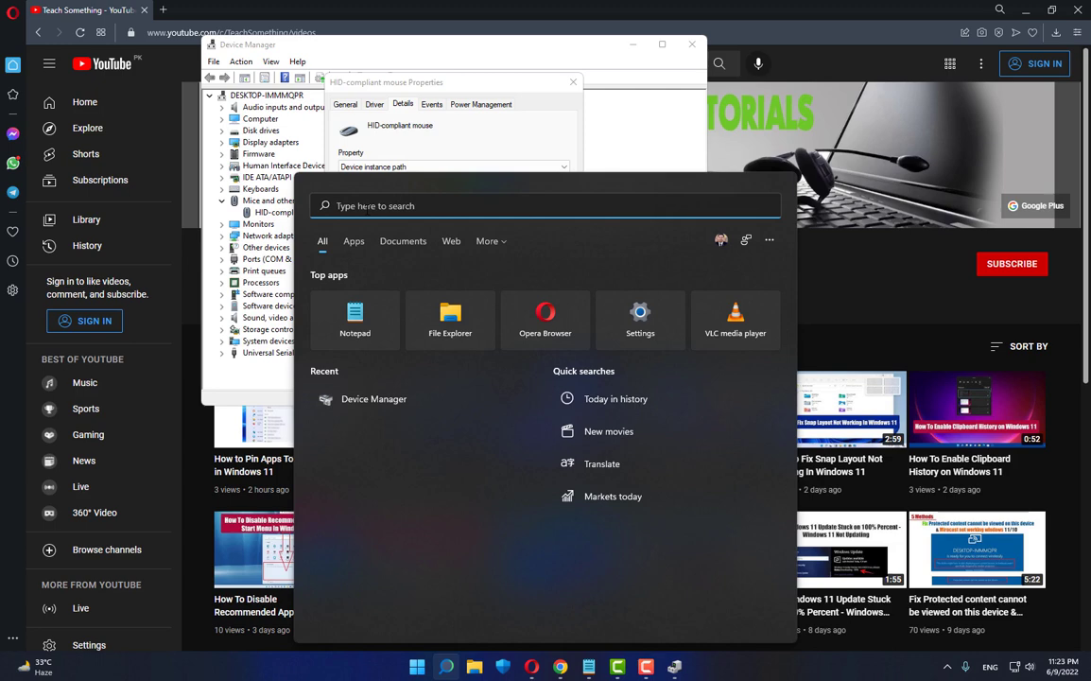
{"action": "type", "text": "rege"}
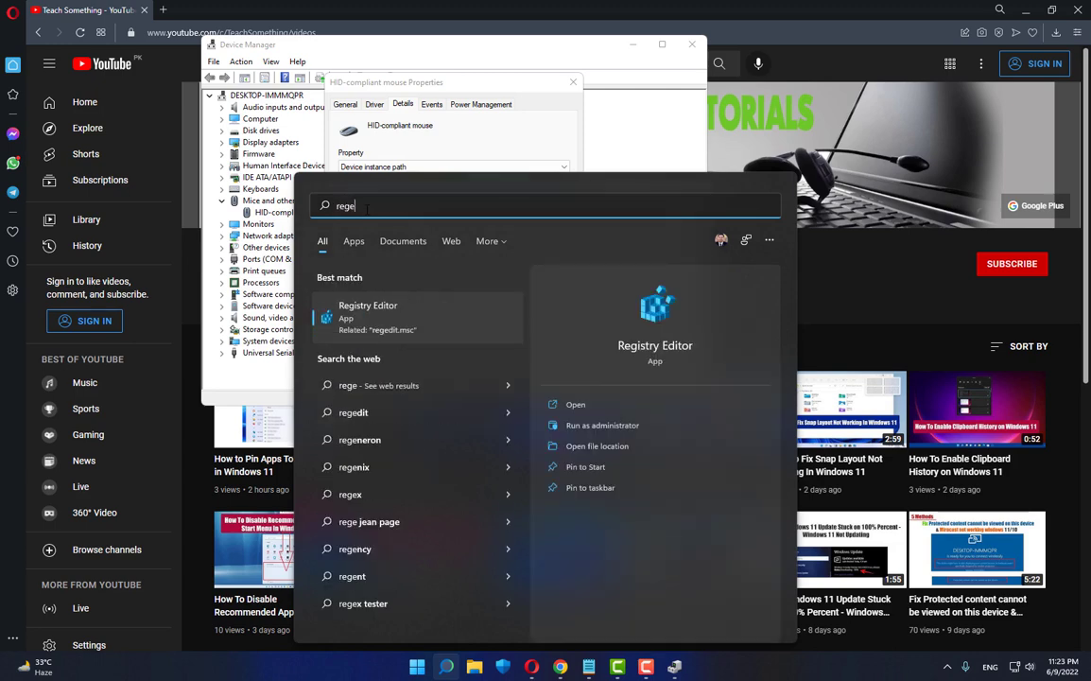
{"action": "right_click", "coordinate": [340, 319]}
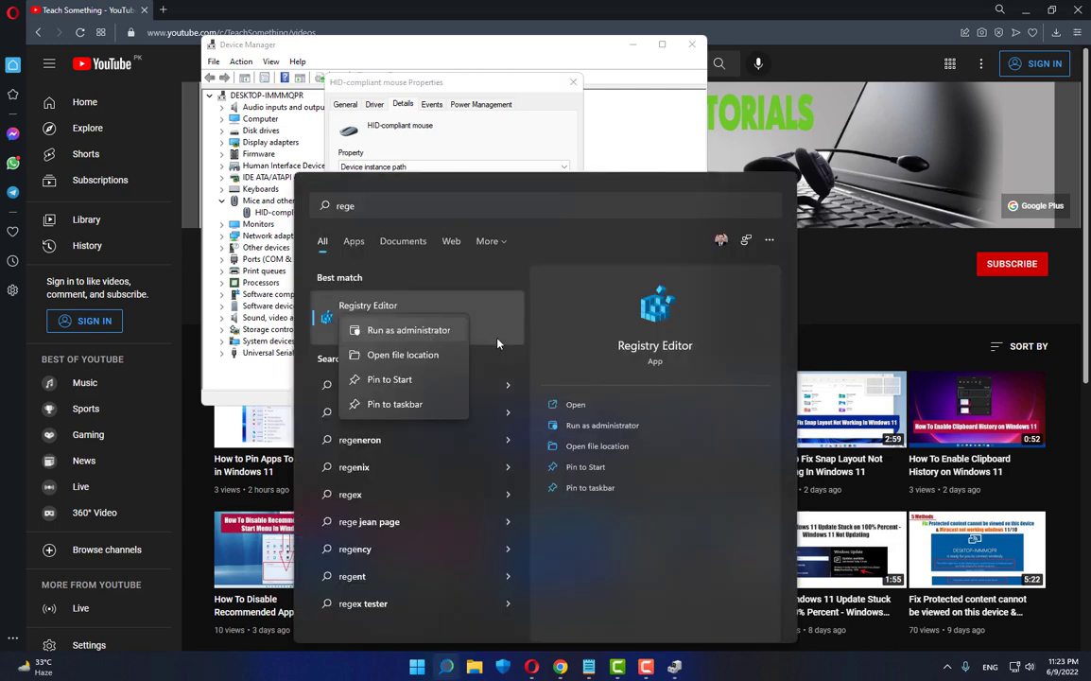
{"action": "left_click", "coordinate": [409, 330]}
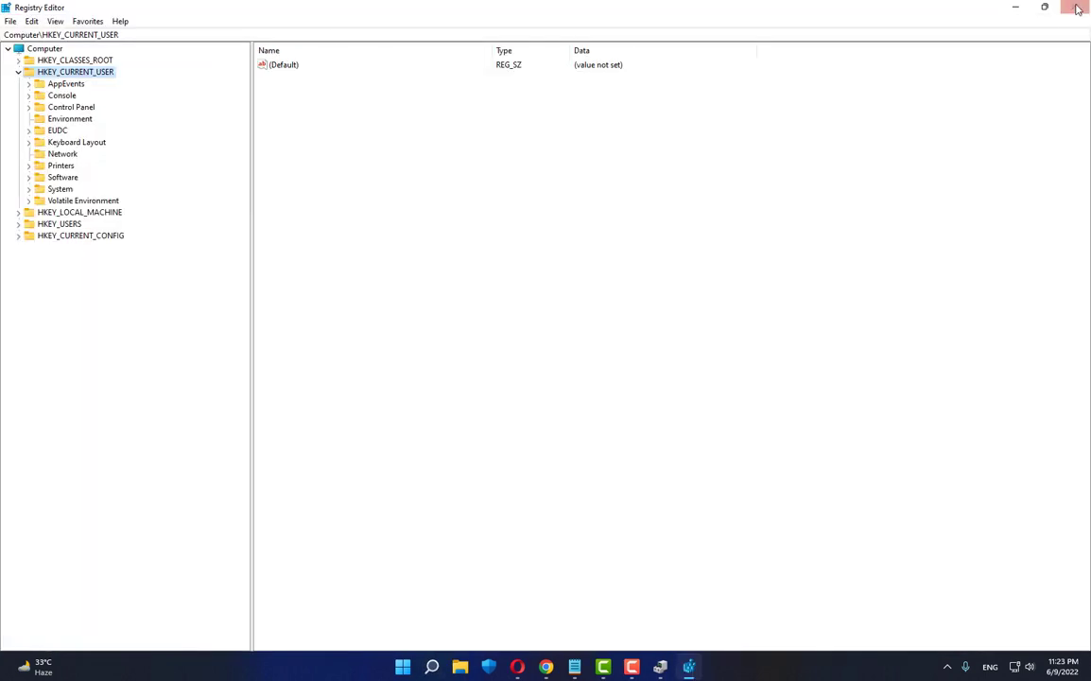
- Restore Registry Editor and arrange it beside the mouse Properties dialog
{"action": "left_click", "coordinate": [1048, 12]}
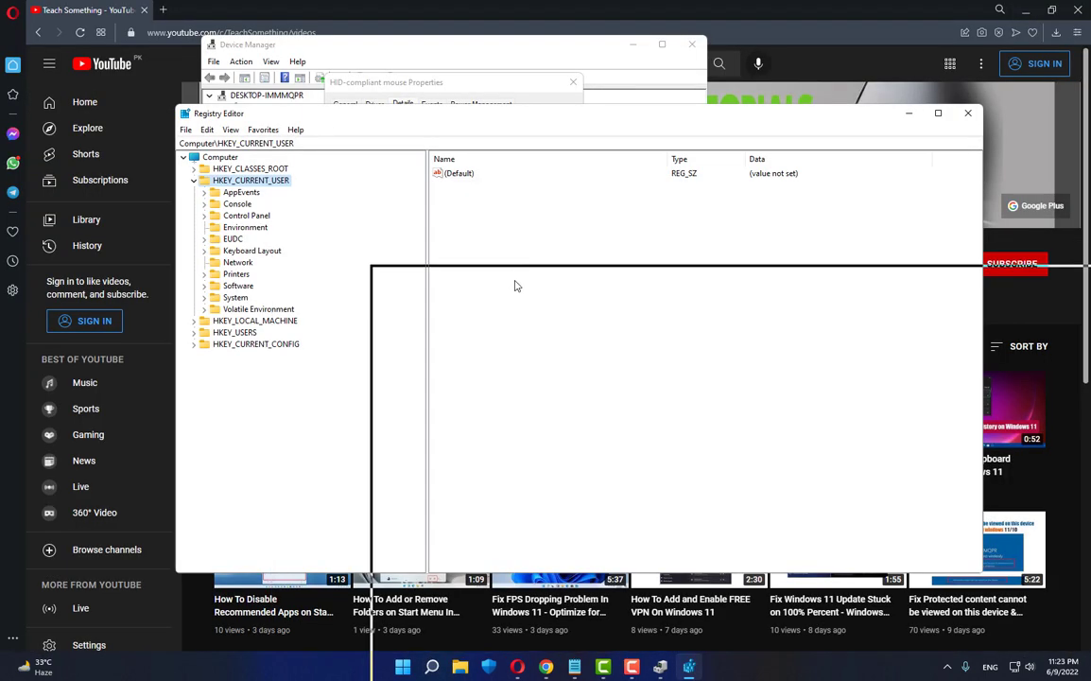
{"action": "left_click_drag", "start_coordinate": [480, 177], "coordinate": [481, 178]}
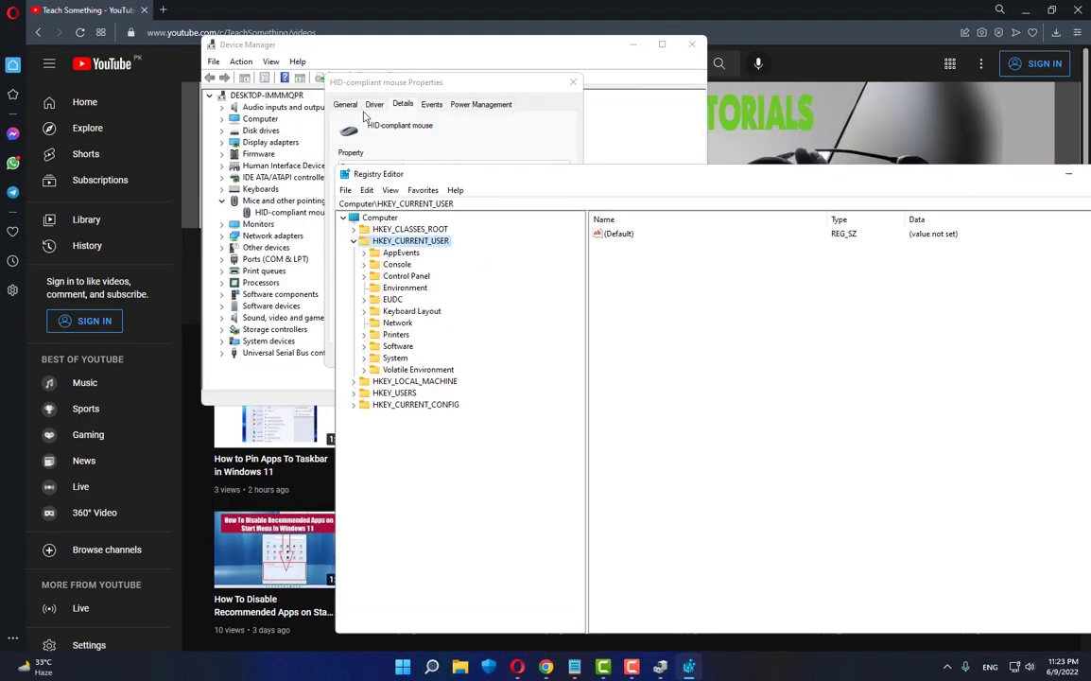
{"action": "left_click_drag", "start_coordinate": [481, 86], "coordinate": [177, 76]}
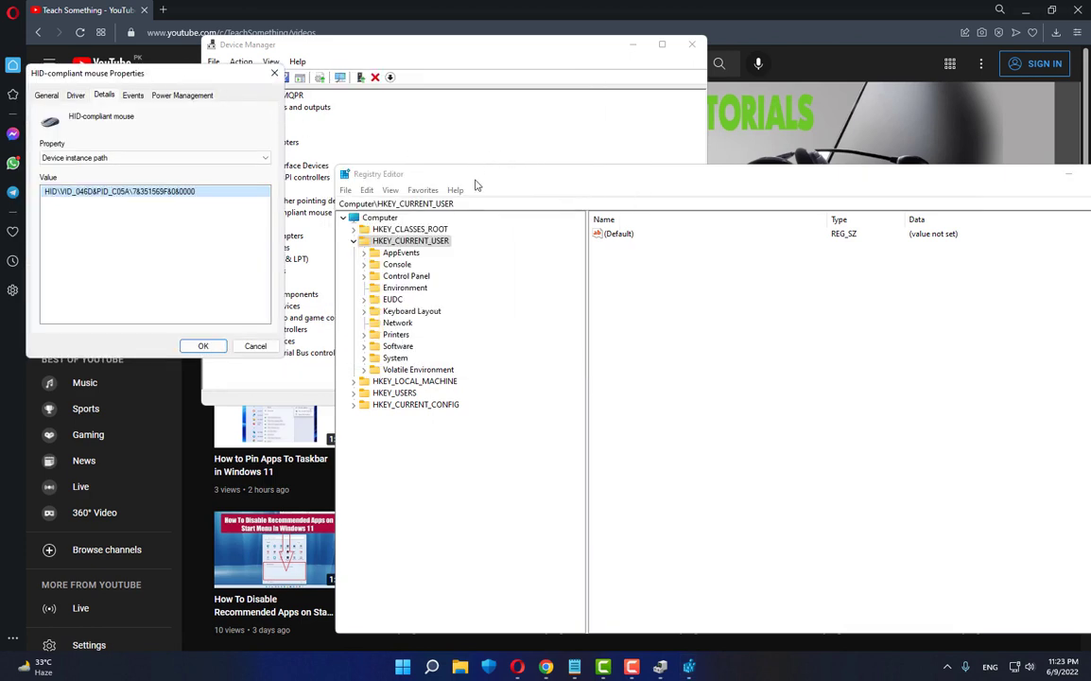
{"action": "left_click_drag", "start_coordinate": [512, 173], "coordinate": [472, 83]}
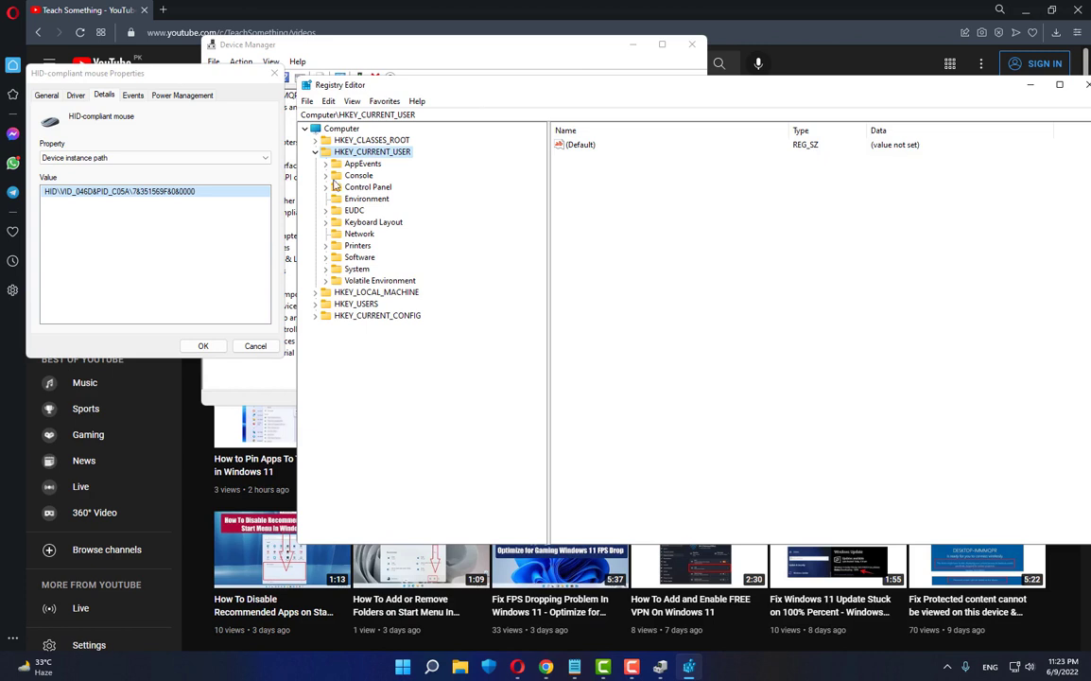
- Expand HKEY_LOCAL_MACHINE > SYSTEM > CurrentControlSet > Enum and select the HID key
{"action": "left_click", "coordinate": [315, 152]}
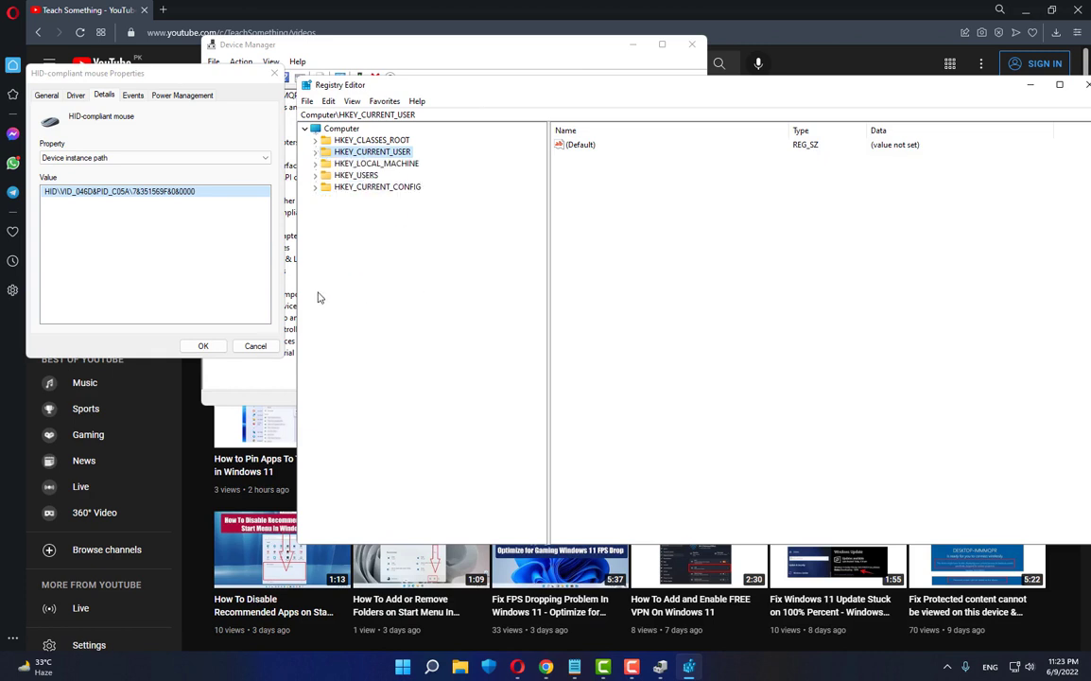
{"action": "left_click", "coordinate": [350, 166]}
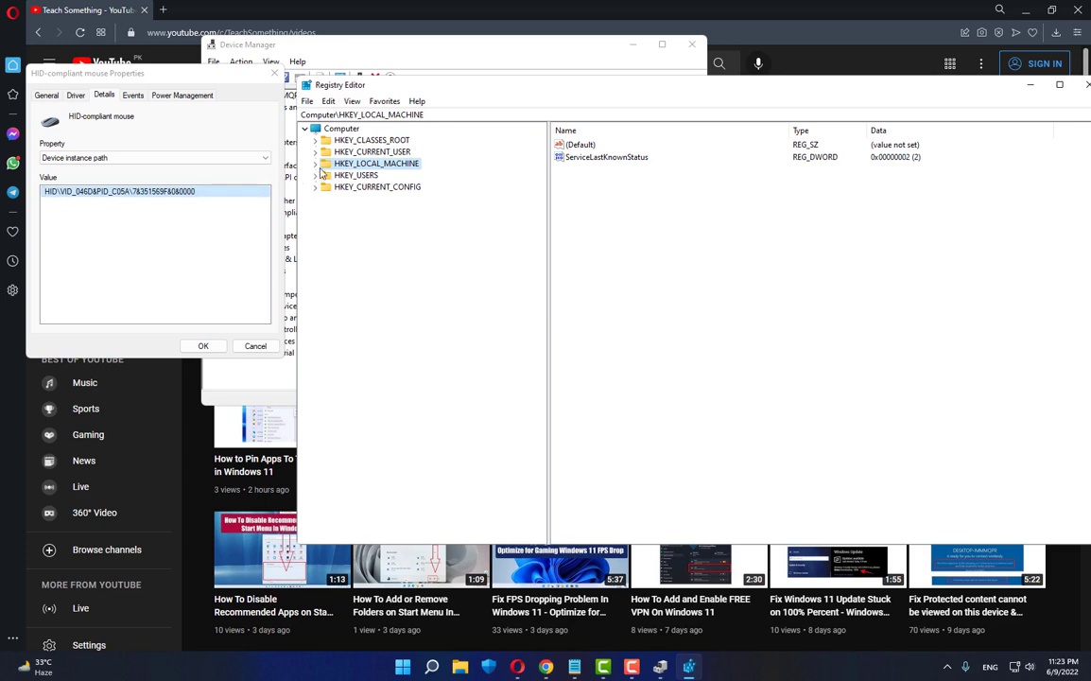
{"action": "left_click", "coordinate": [315, 163]}
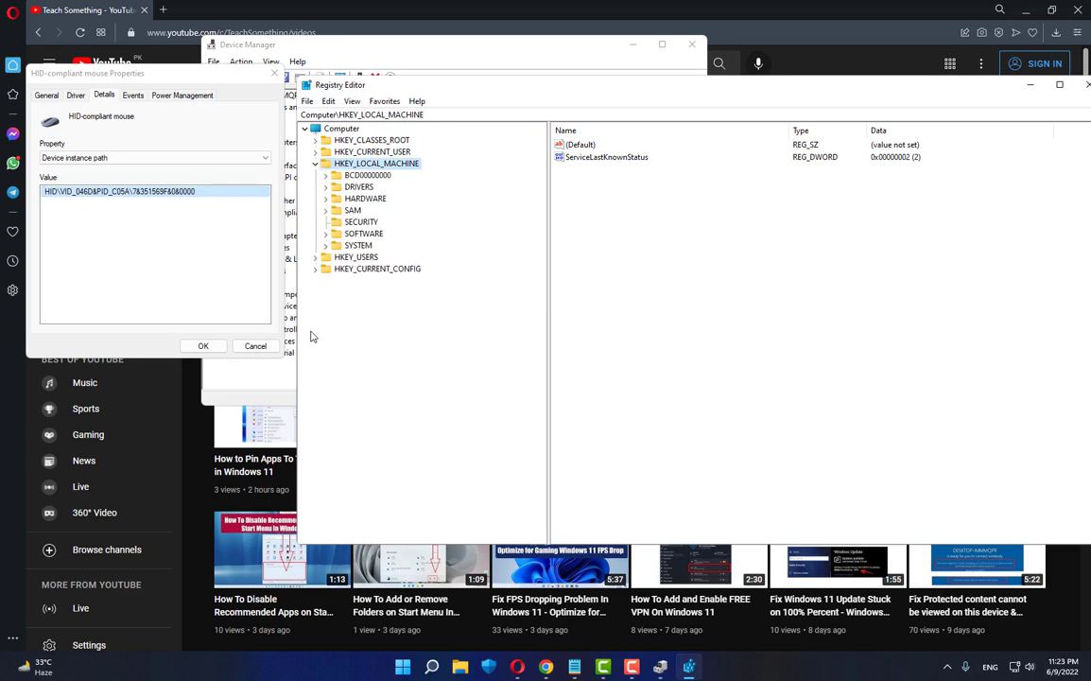
{"action": "left_click", "coordinate": [333, 246]}
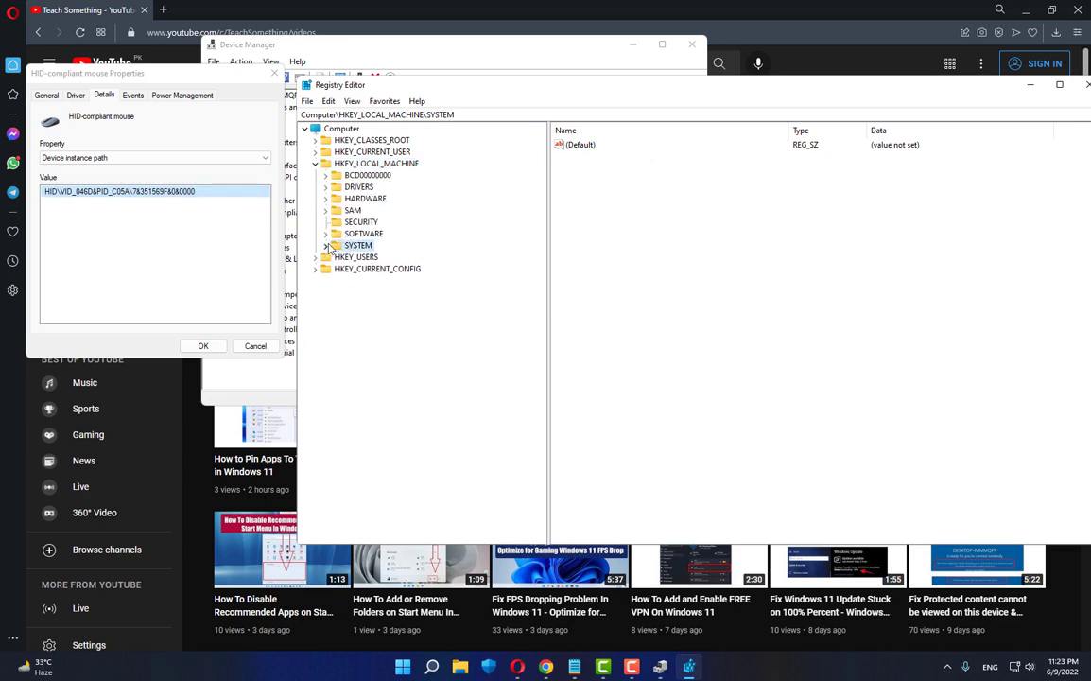
{"action": "left_click", "coordinate": [326, 246]}
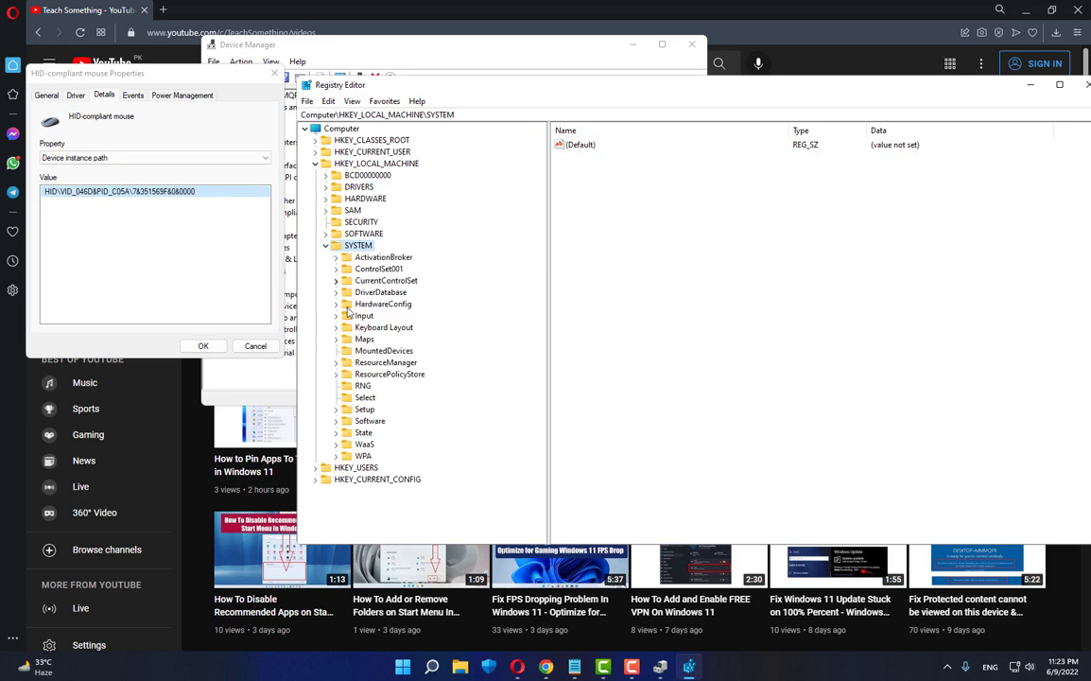
{"action": "left_click", "coordinate": [375, 281]}
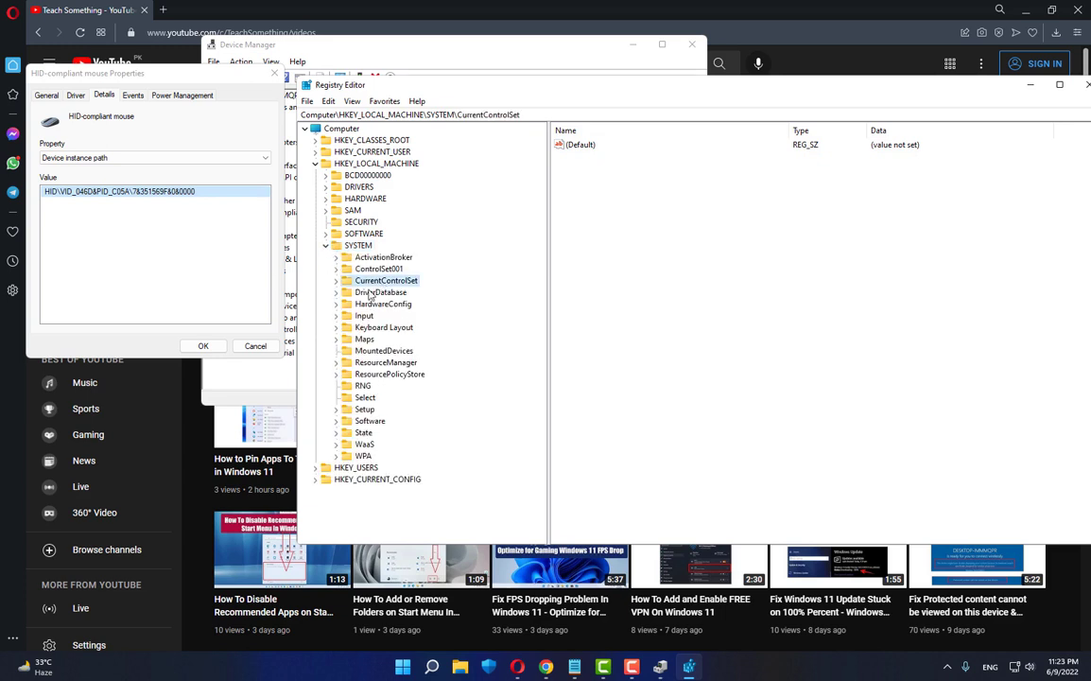
{"action": "left_click", "coordinate": [336, 281]}
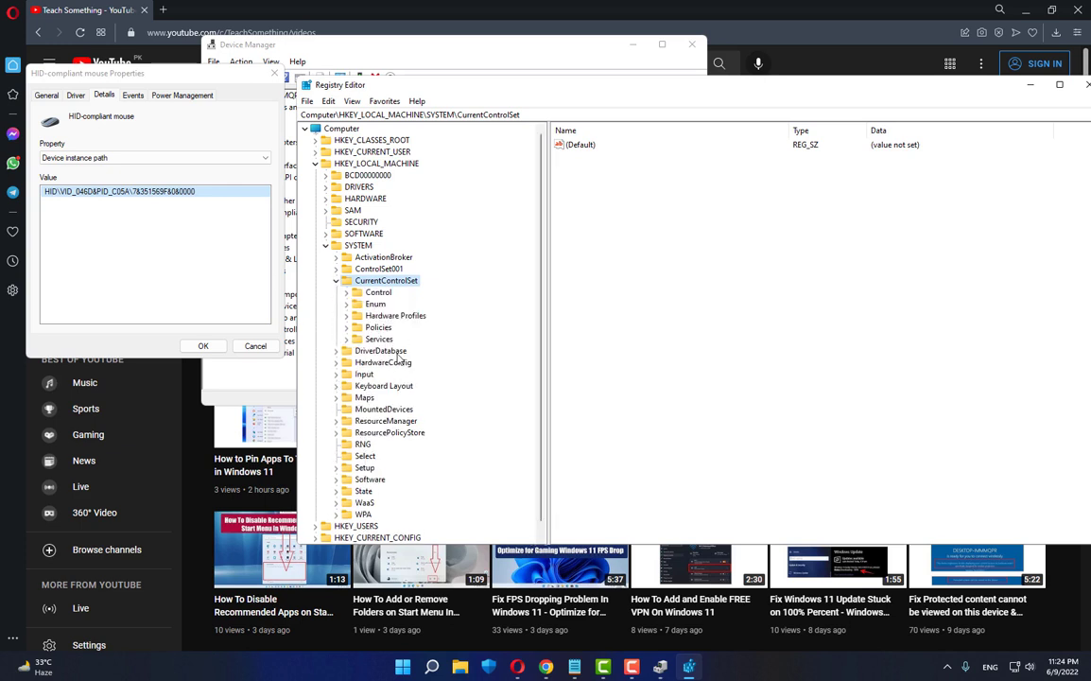
{"action": "left_click", "coordinate": [361, 304]}
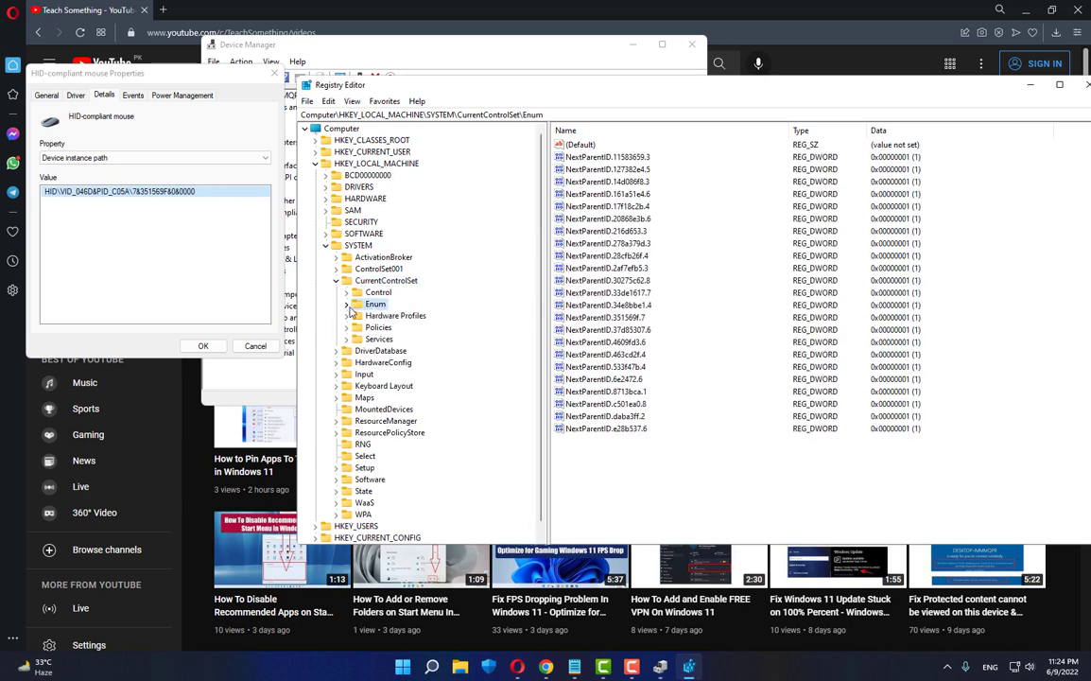
{"action": "left_click", "coordinate": [347, 304]}
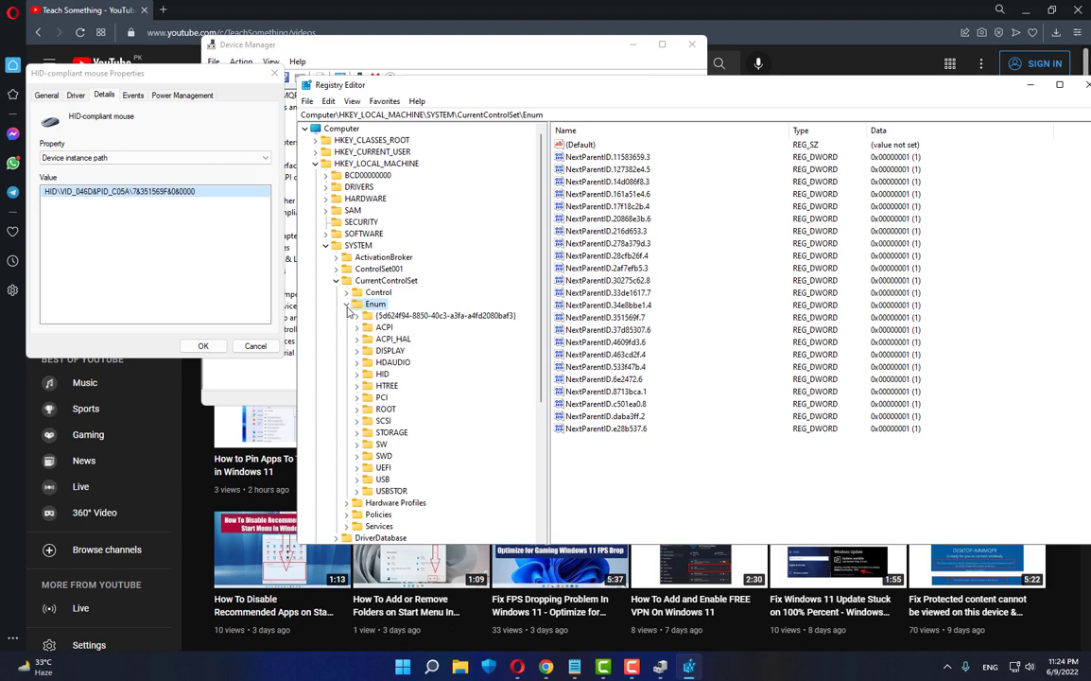
{"action": "left_click", "coordinate": [383, 376]}
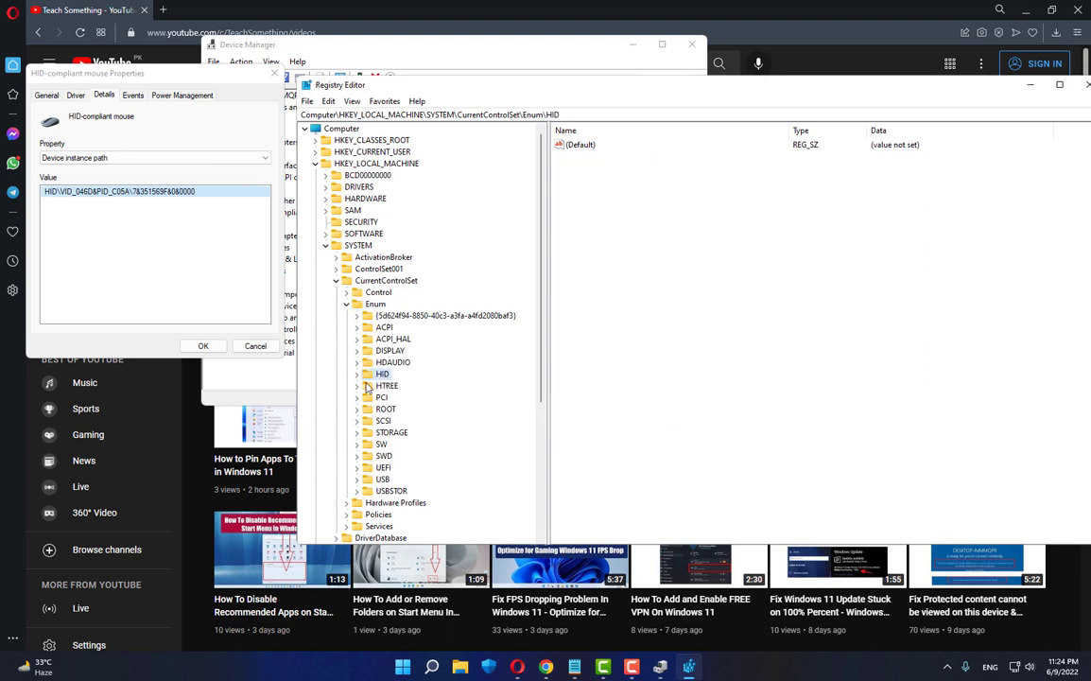
- Expand HID > VID_046D&PID_C05A and open the 7&351569f&0&0000 instance key
{"action": "left_click", "coordinate": [357, 377]}
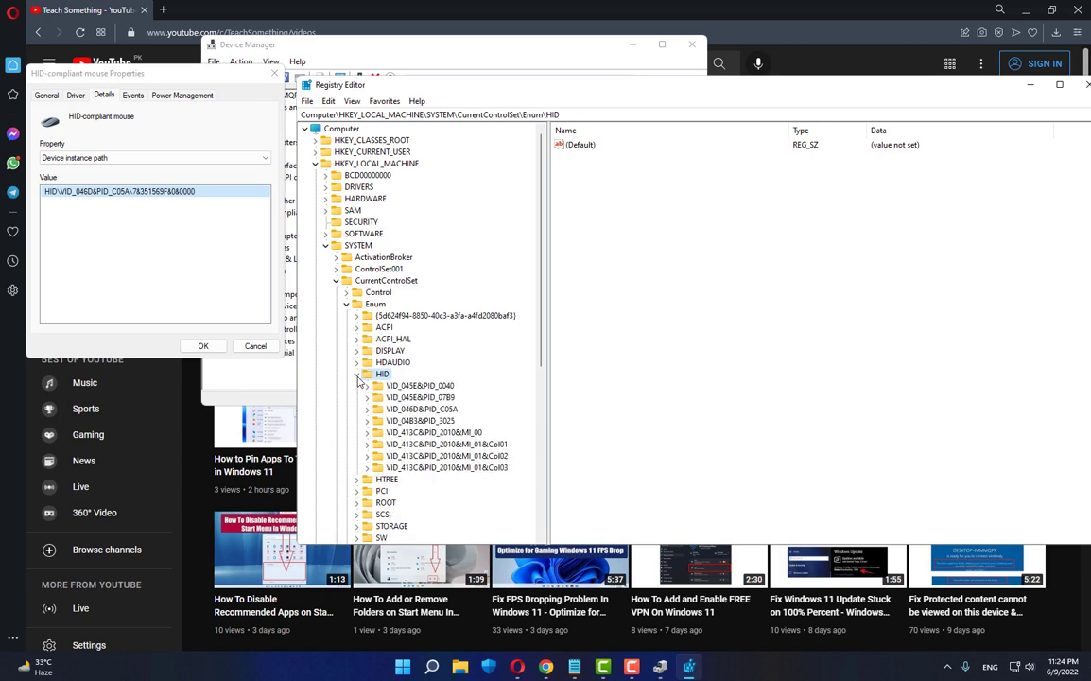
{"action": "left_click", "coordinate": [425, 409]}
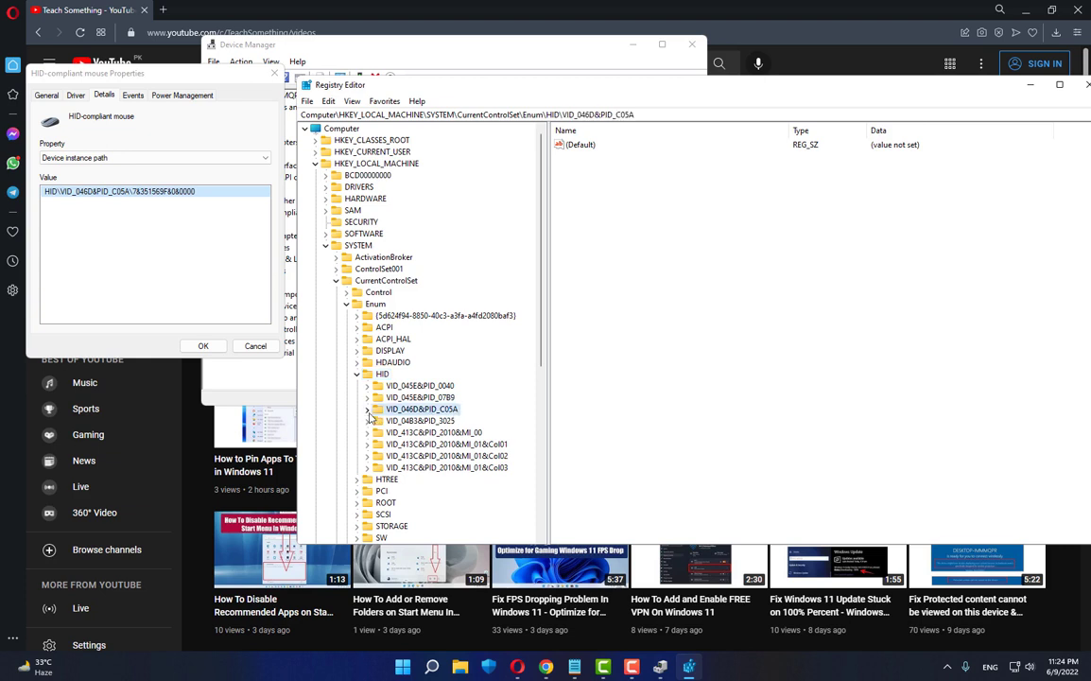
{"action": "left_click", "coordinate": [368, 409]}
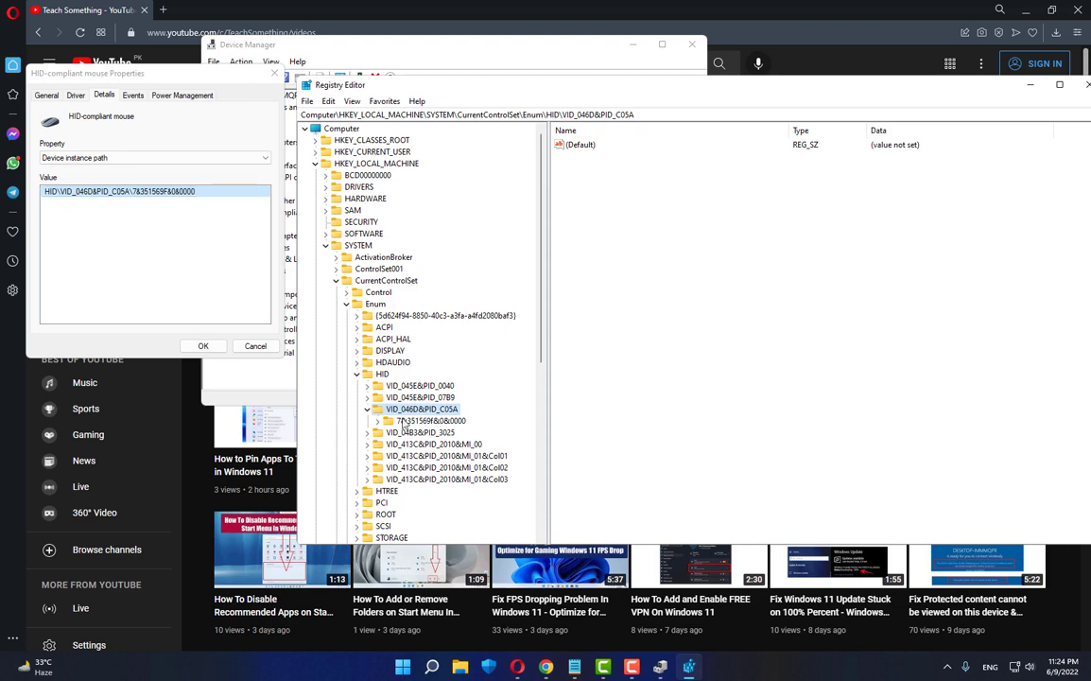
{"action": "left_click", "coordinate": [431, 422]}
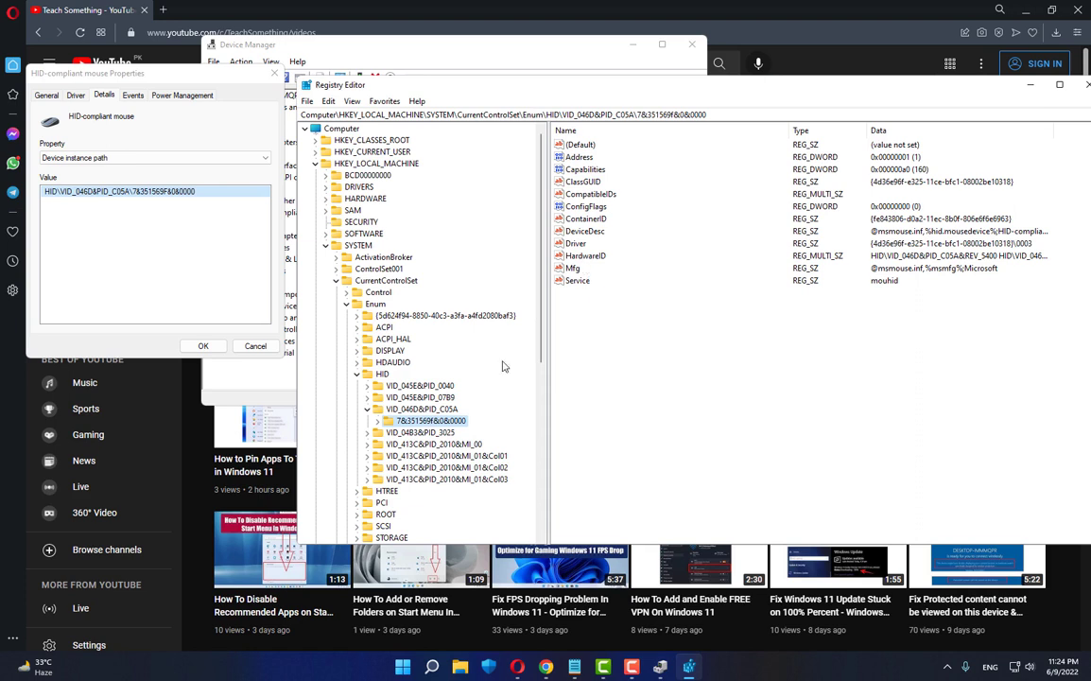
- Open the instance key's Device Parameters subkey and select the FlipFlopWheel value
{"action": "left_click", "coordinate": [378, 421]}
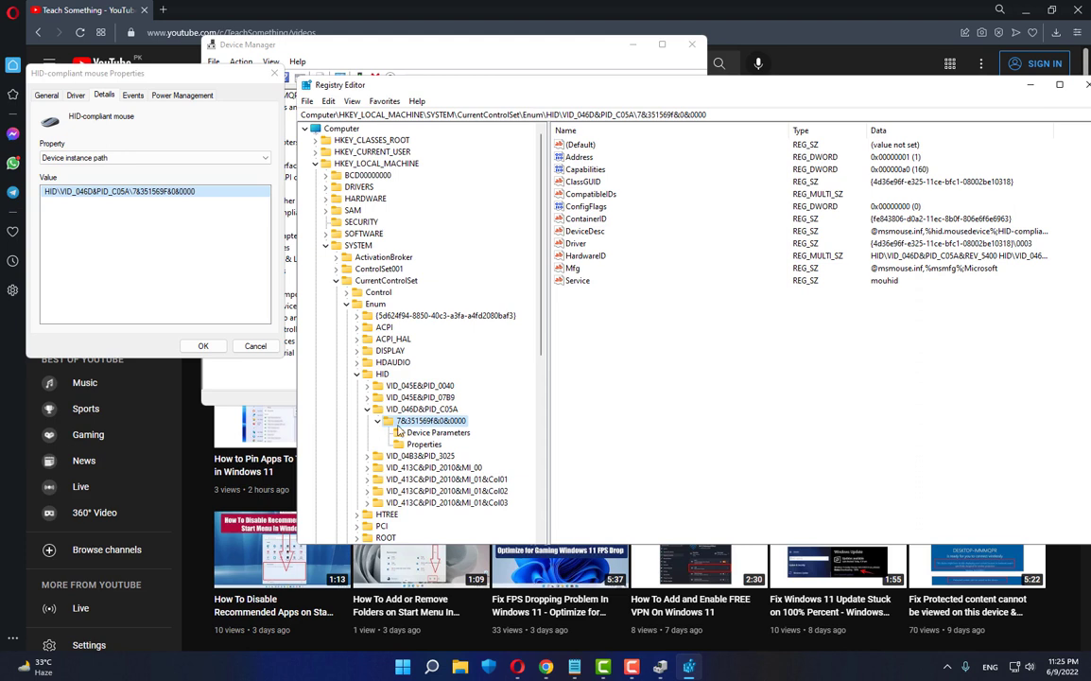
{"action": "left_click", "coordinate": [444, 435]}
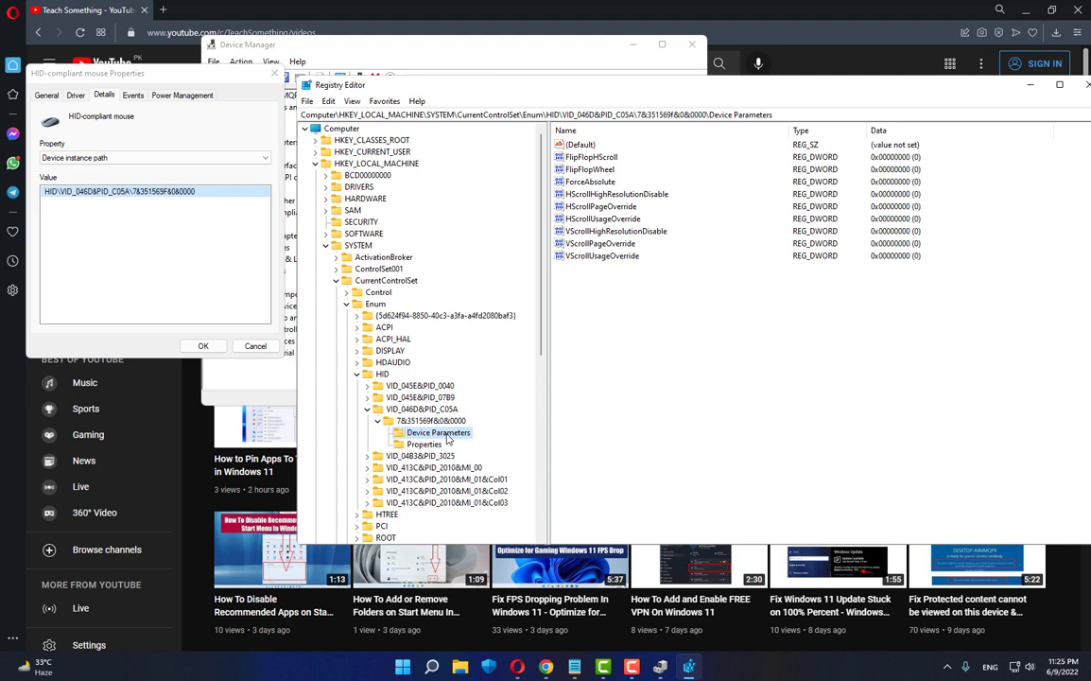
{"action": "left_click", "coordinate": [589, 170]}
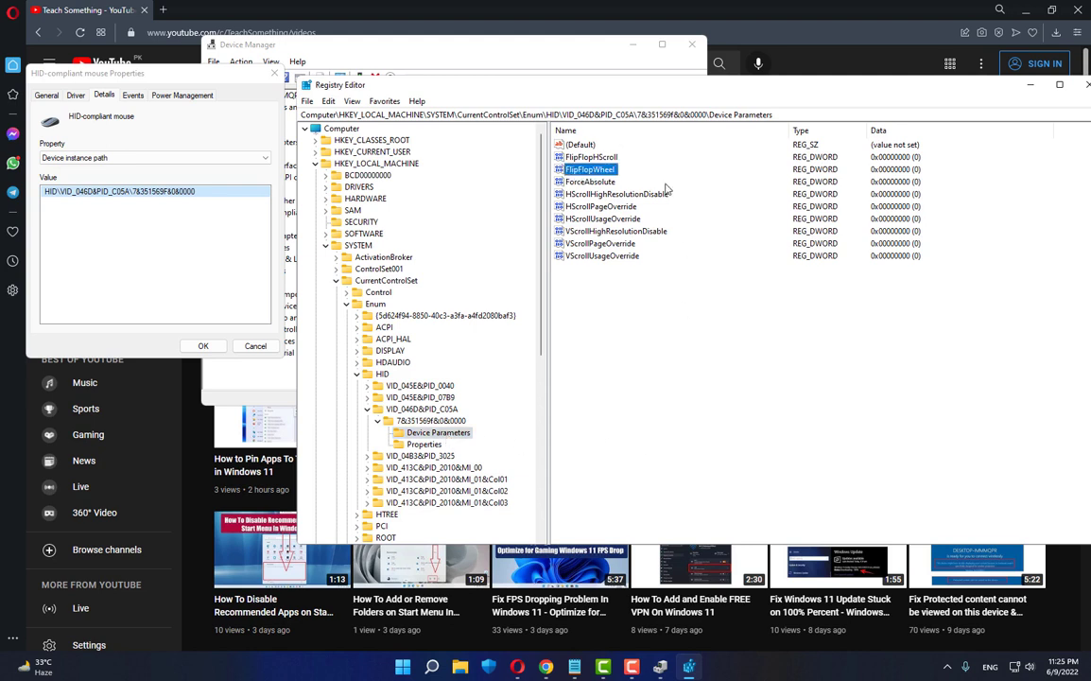
- Change FlipFlopWheel's value data from 0 to 1
{"action": "double_click", "coordinate": [589, 171]}
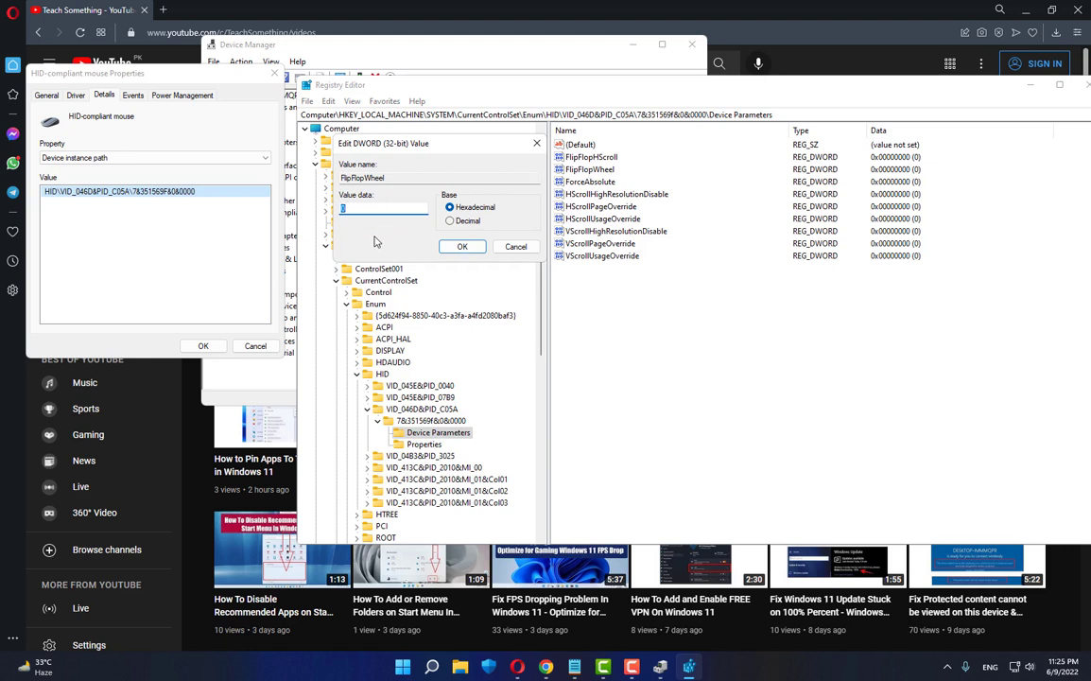
{"action": "type", "text": "1"}
{"action": "left_click", "coordinate": [475, 247]}
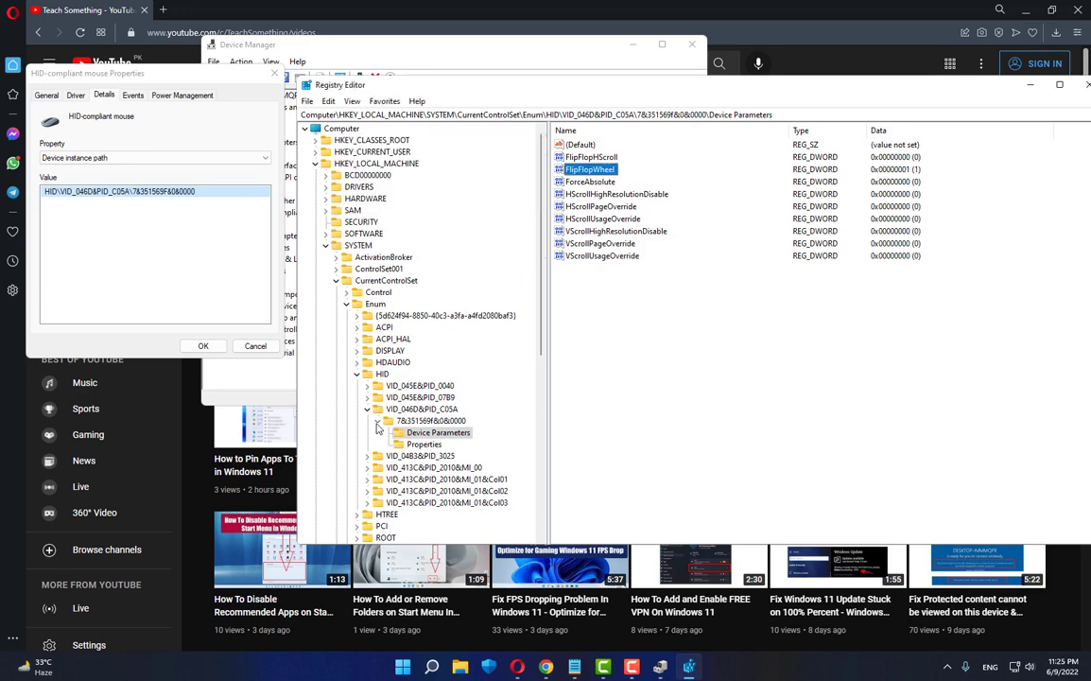
- Collapse the registry tree, then close Registry Editor, mouse Properties and Device Manager
{"action": "key", "text": "Left"}
{"action": "key", "text": "Left"}
{"action": "key", "text": "Left"}
{"action": "key", "text": "Left"}
{"action": "key", "text": "Left"}
{"action": "key", "text": "Left"}
{"action": "key", "text": "Left"}
{"action": "key", "text": "Left"}
{"action": "key", "text": "Left"}
{"action": "key", "text": "Left"}
{"action": "key", "text": "Left"}
{"action": "key", "text": "Left"}
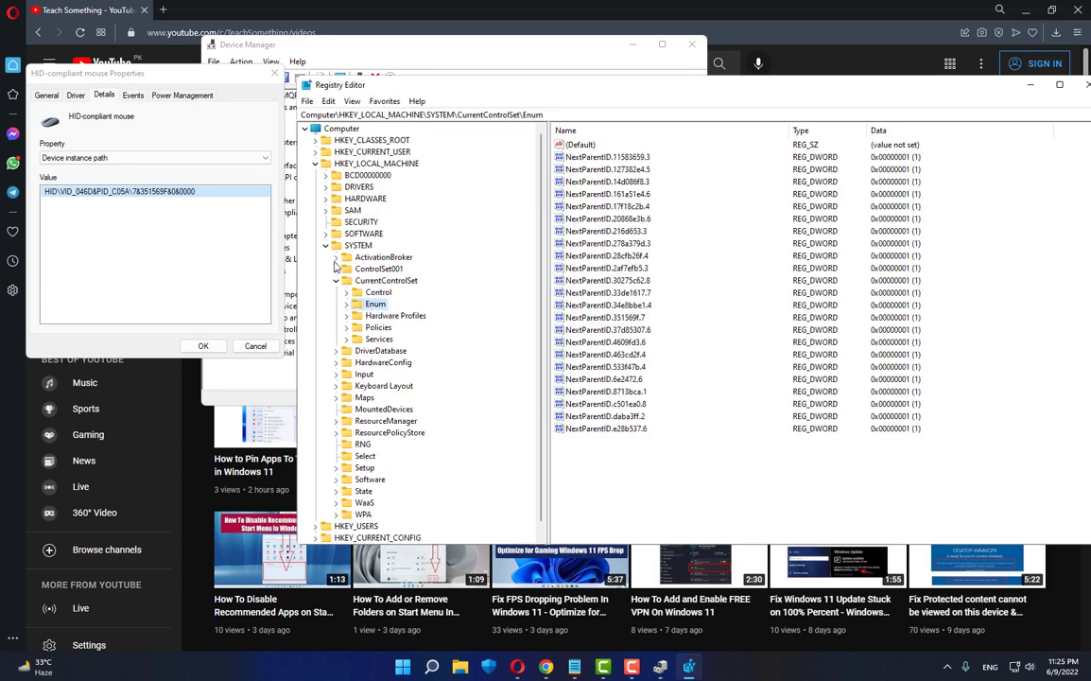
{"action": "key", "text": "Left"}
{"action": "key", "text": "Left"}
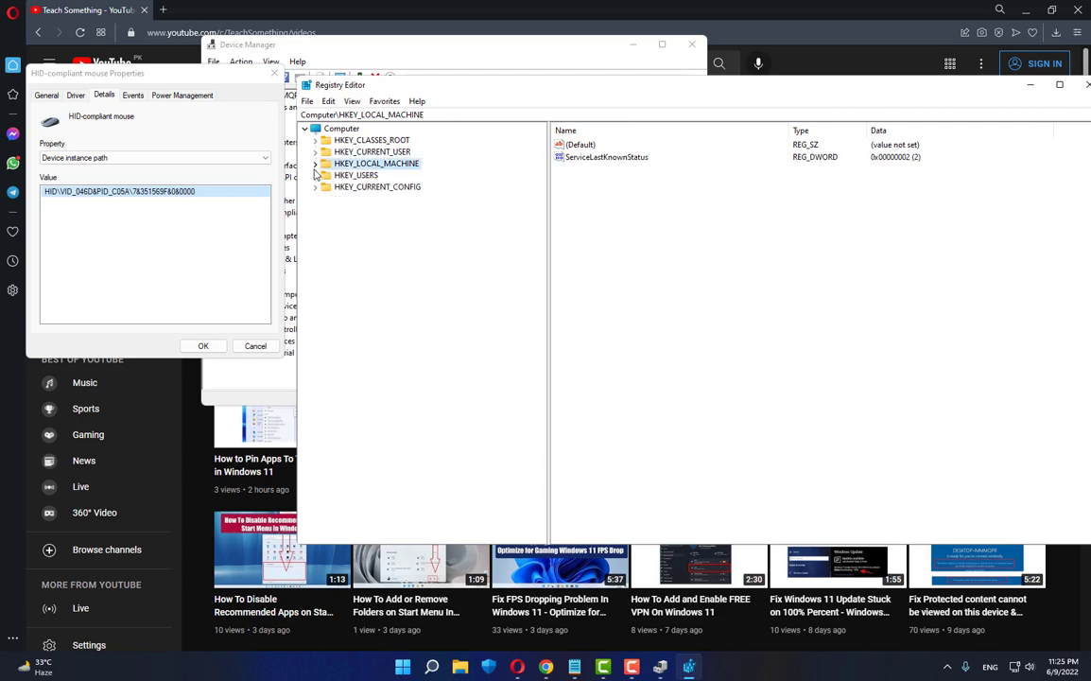
{"action": "left_click", "coordinate": [1081, 88]}
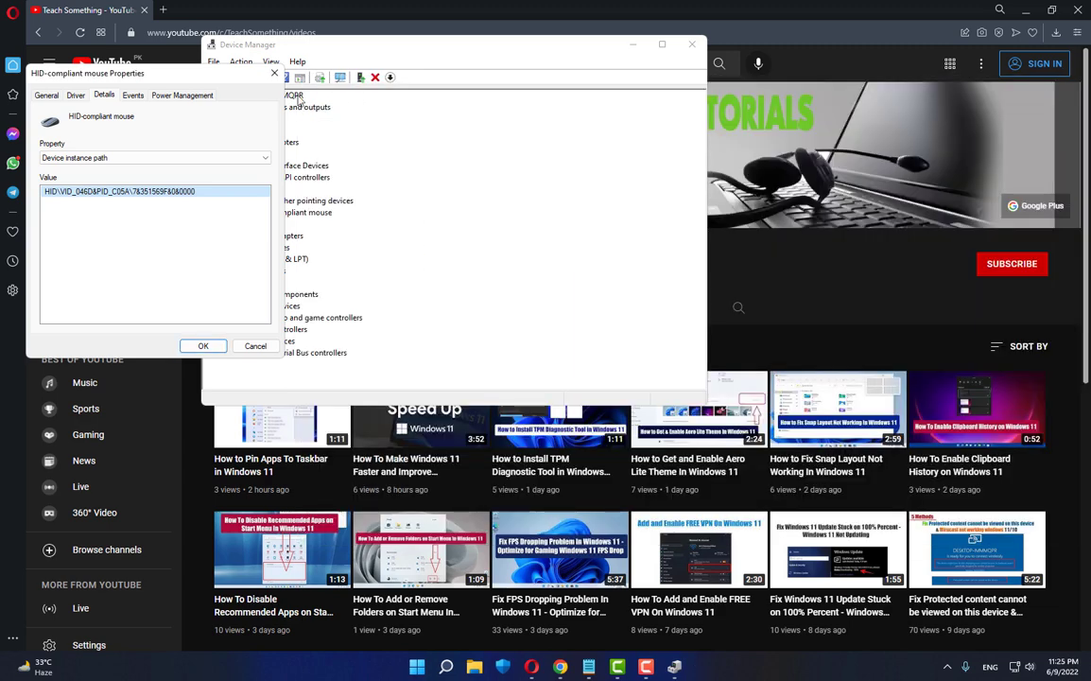
{"action": "left_click", "coordinate": [274, 73]}
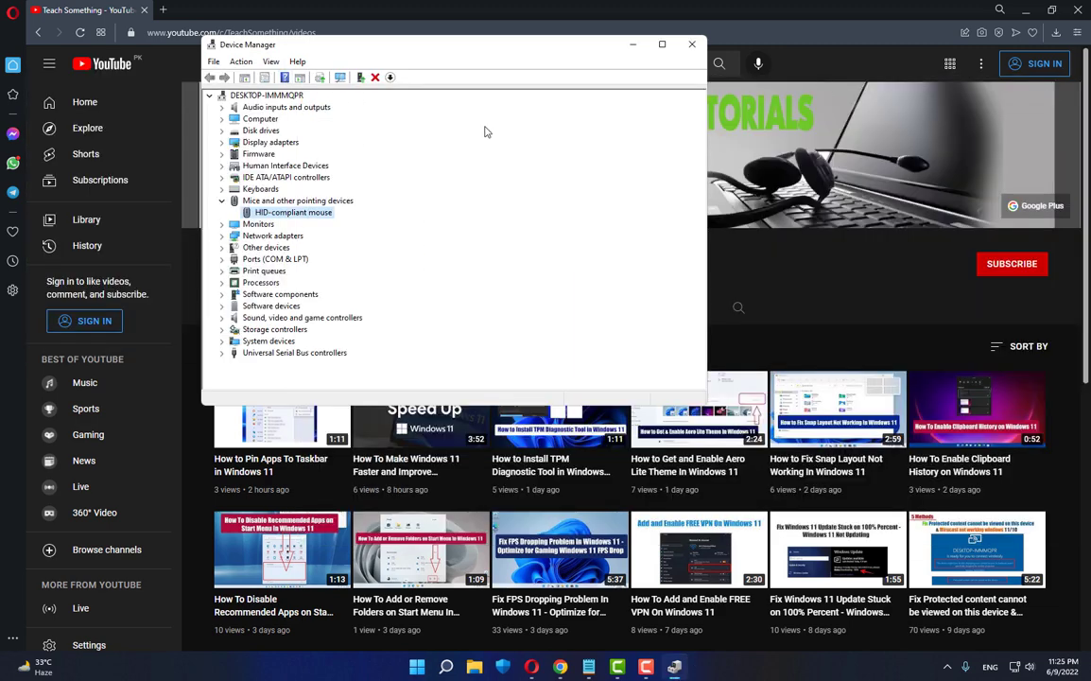
{"action": "left_click", "coordinate": [223, 201]}
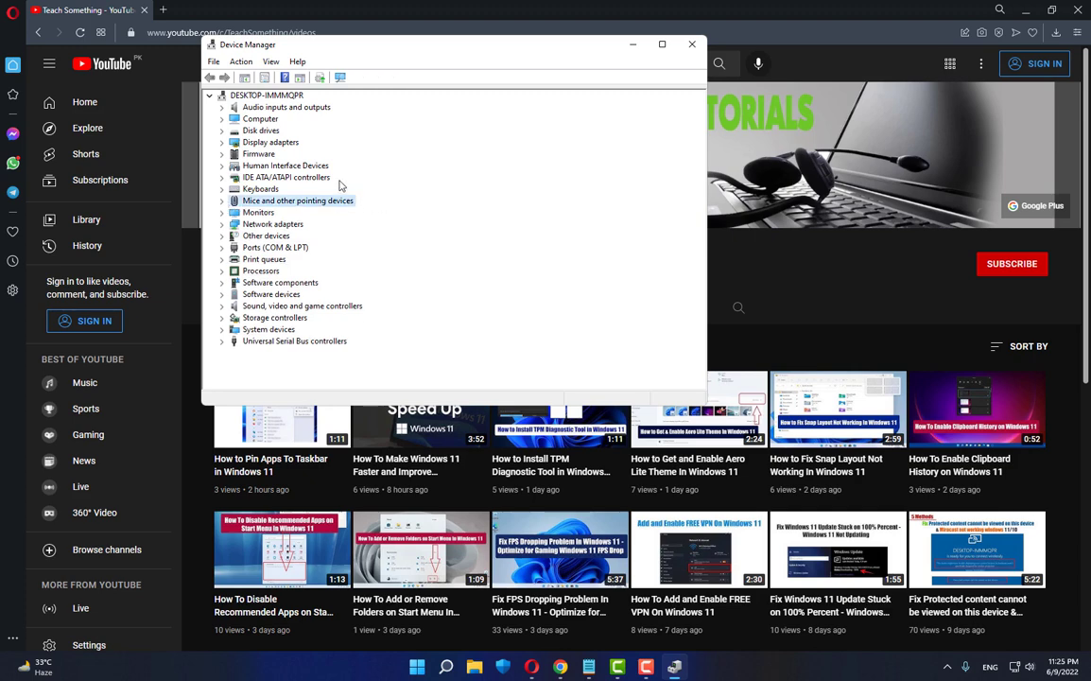
{"action": "left_click", "coordinate": [691, 44]}
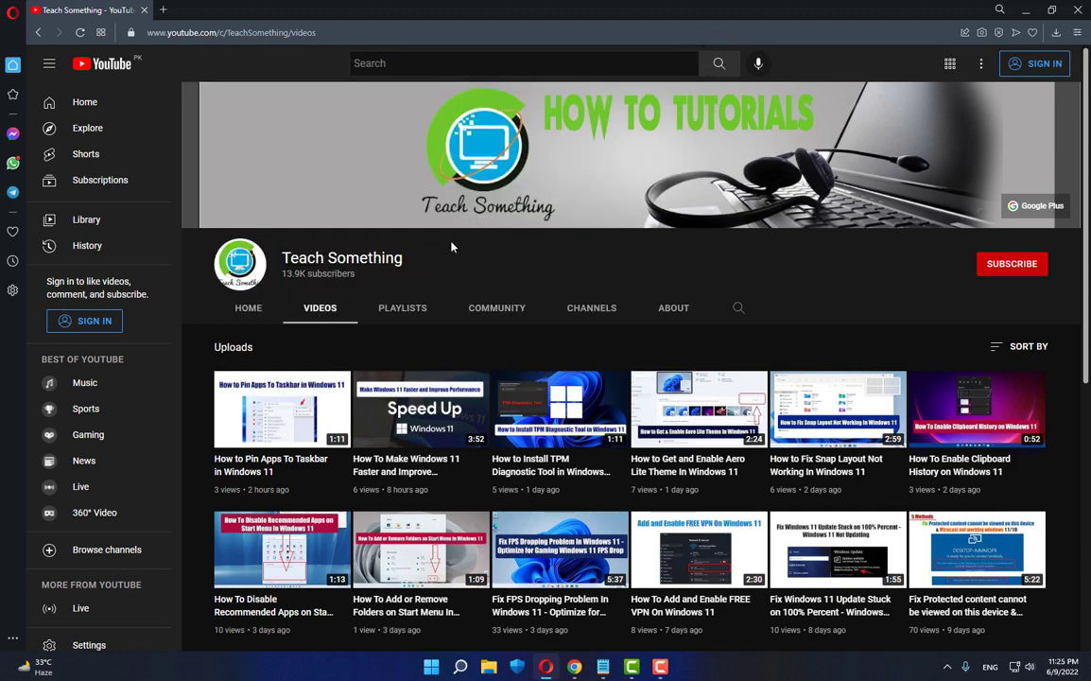
- Show the Restart option in the Start menu's power options, then dismiss without restarting
{"action": "left_click", "coordinate": [432, 667]}
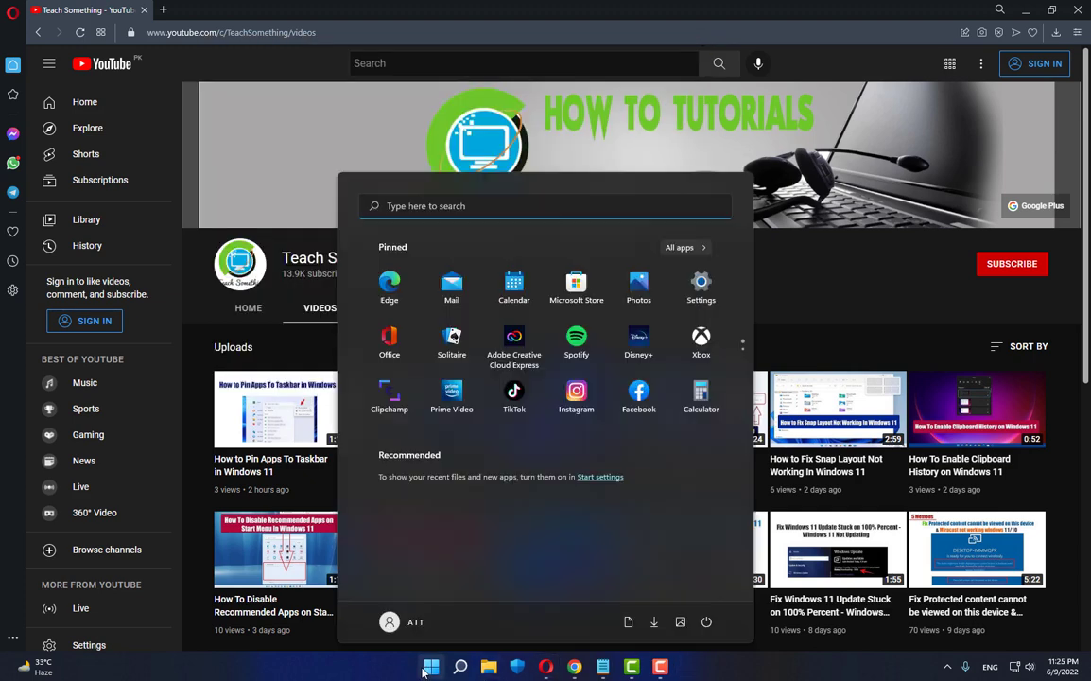
{"action": "left_click", "coordinate": [706, 621]}
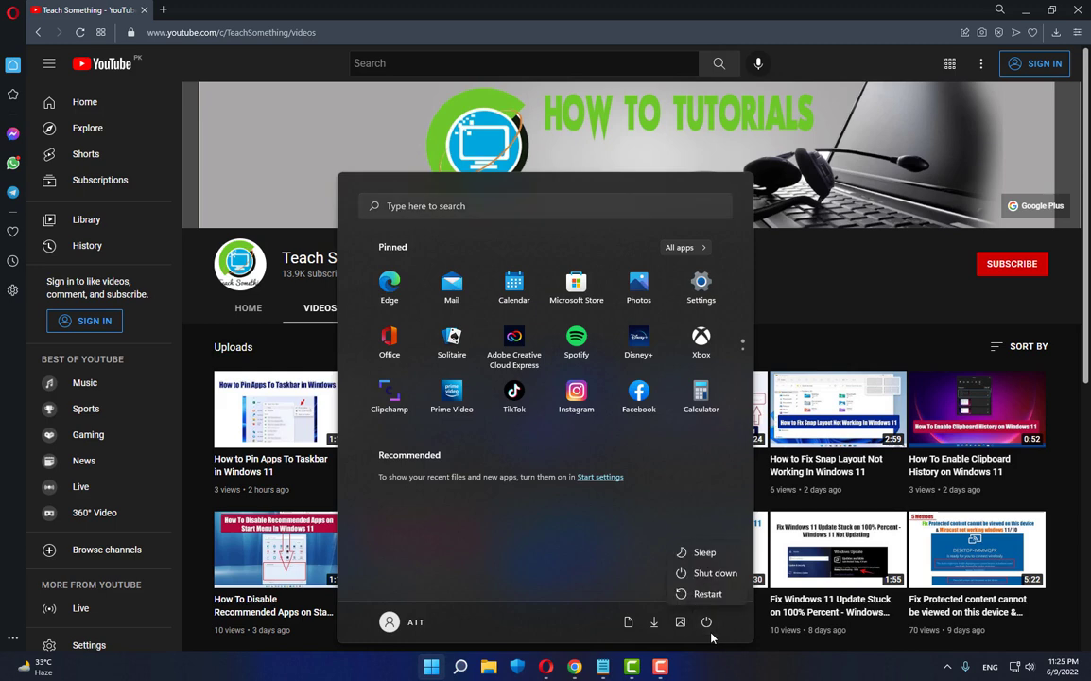
{"action": "left_click", "coordinate": [821, 277]}
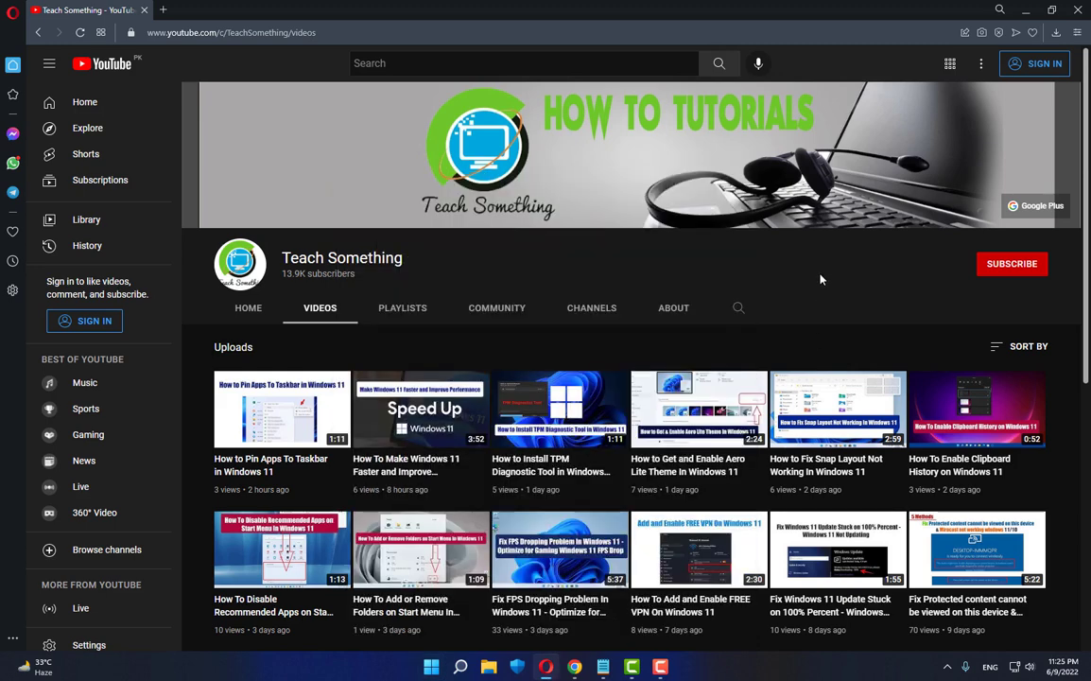
{"action": "left_click", "coordinate": [605, 668]}
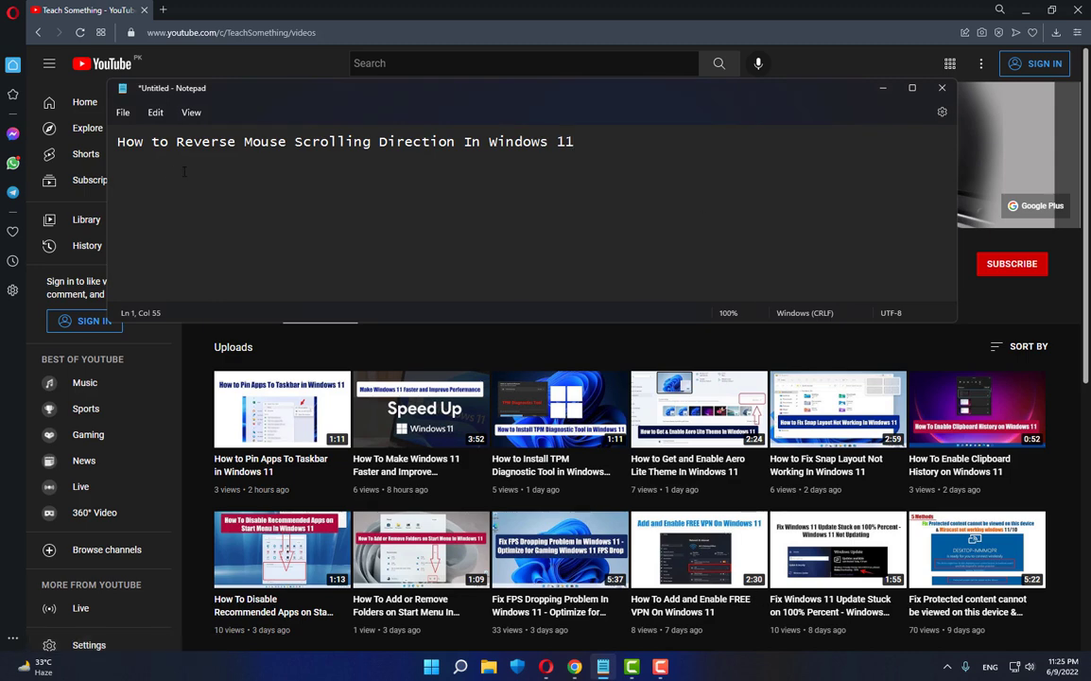
{"action": "key", "text": "shift+Left"}
{"action": "key", "text": "shift+Left"}
{"action": "key", "text": "shift+Left"}
{"action": "key", "text": "shift+Left"}
{"action": "key", "text": "shift+Left"}
{"action": "key", "text": "shift+Left"}
{"action": "key", "text": "shift+Left"}
{"action": "key", "text": "shift+Left"}
{"action": "key", "text": "shift+Left"}
{"action": "key", "text": "shift+Left"}
{"action": "key", "text": "shift+Left"}
{"action": "key", "text": "shift+Left"}
{"action": "key", "text": "shift+Left"}
{"action": "key", "text": "shift+Left"}
{"action": "key", "text": "shift+Left"}
{"action": "key", "text": "shift+Left"}
{"action": "key", "text": "shift+Left"}
{"action": "key", "text": "shift+Left"}
{"action": "key", "text": "shift+Left"}
{"action": "key", "text": "shift+Left"}
{"action": "left_click", "coordinate": [882, 88]}
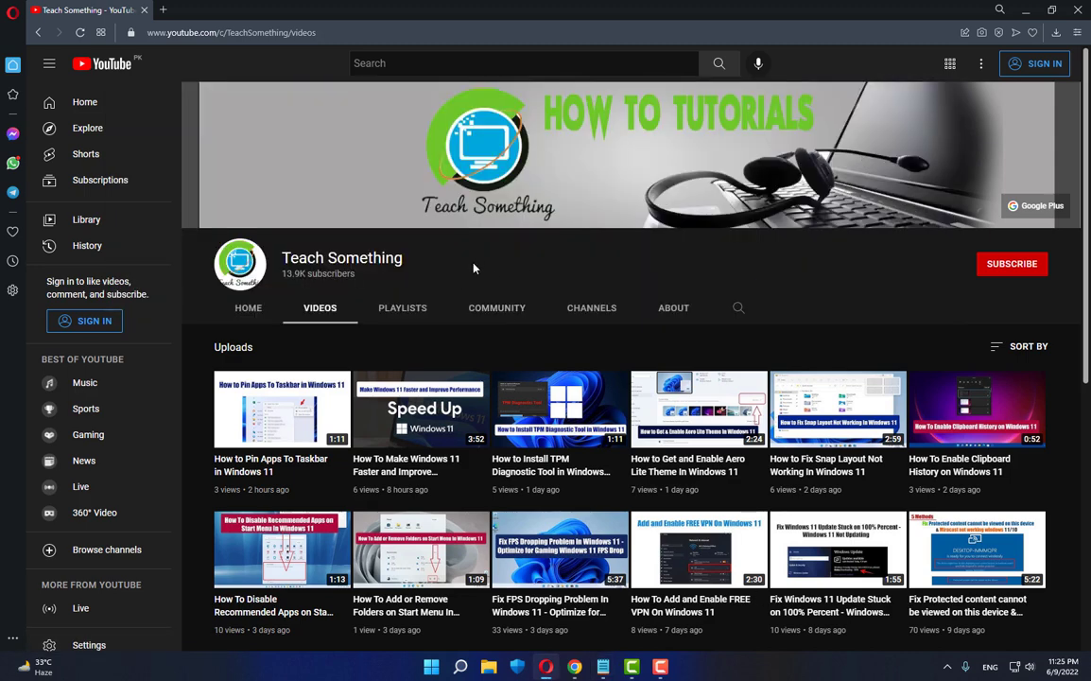